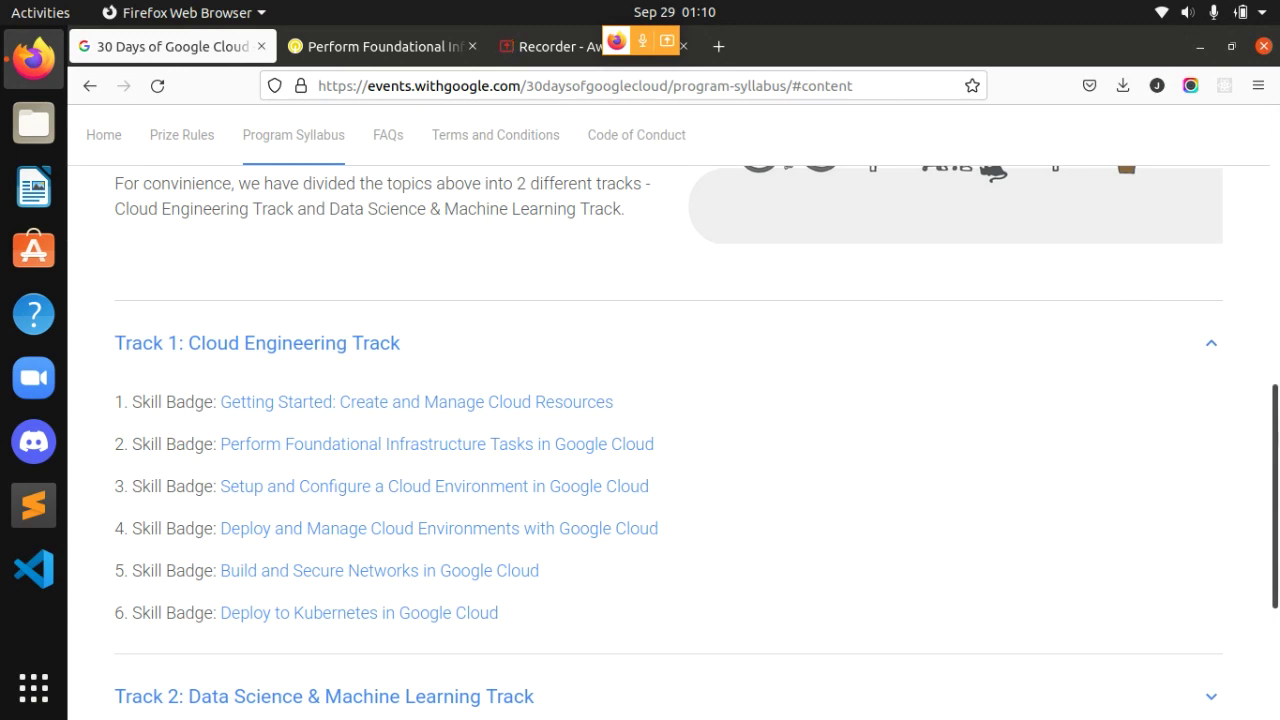
Step: Open the "Cloud Storage: Qwik Start - Cloud Console" lab from the Perform Foundational Infrastructure Tasks in Google Cloud quest
{"action": "scroll", "coordinate": [1263, 396], "scroll_direction": "up", "scroll_amount": 2}
{"action": "scroll", "coordinate": [1263, 396], "scroll_direction": "down", "scroll_amount": 1}
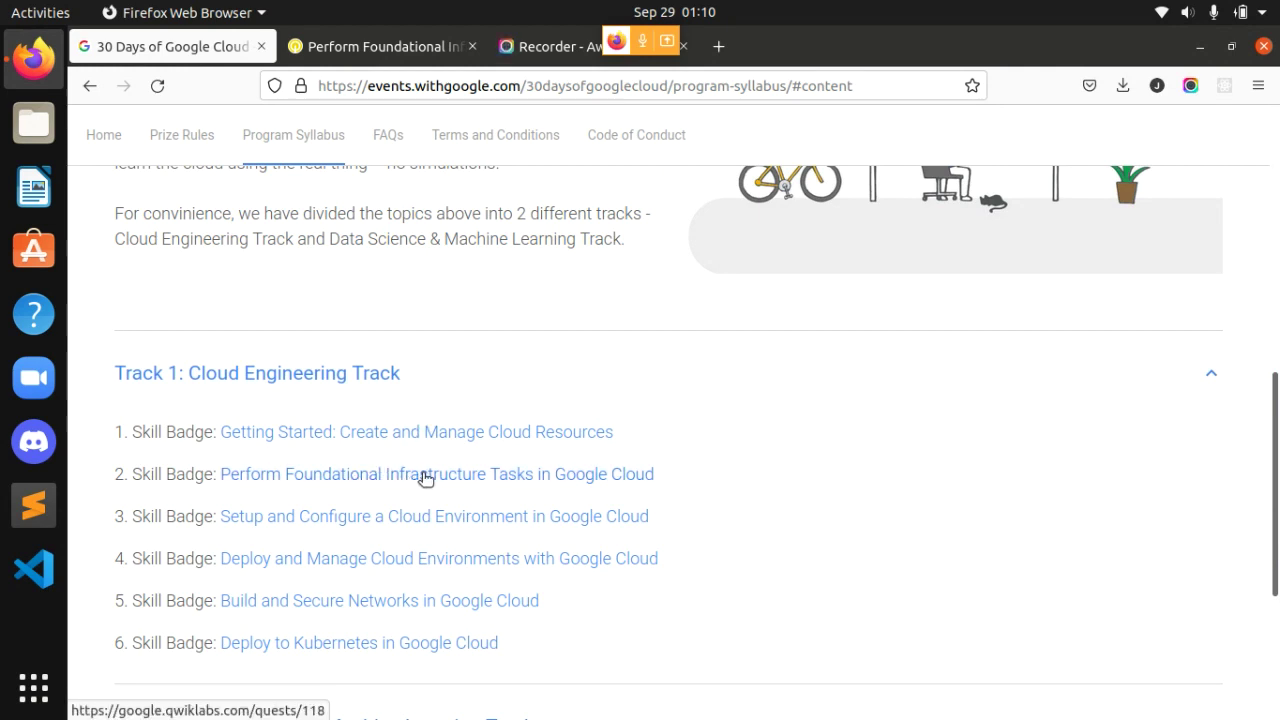
{"action": "left_click", "coordinate": [377, 56]}
{"action": "scroll", "coordinate": [1272, 234], "scroll_direction": "up", "scroll_amount": 2}
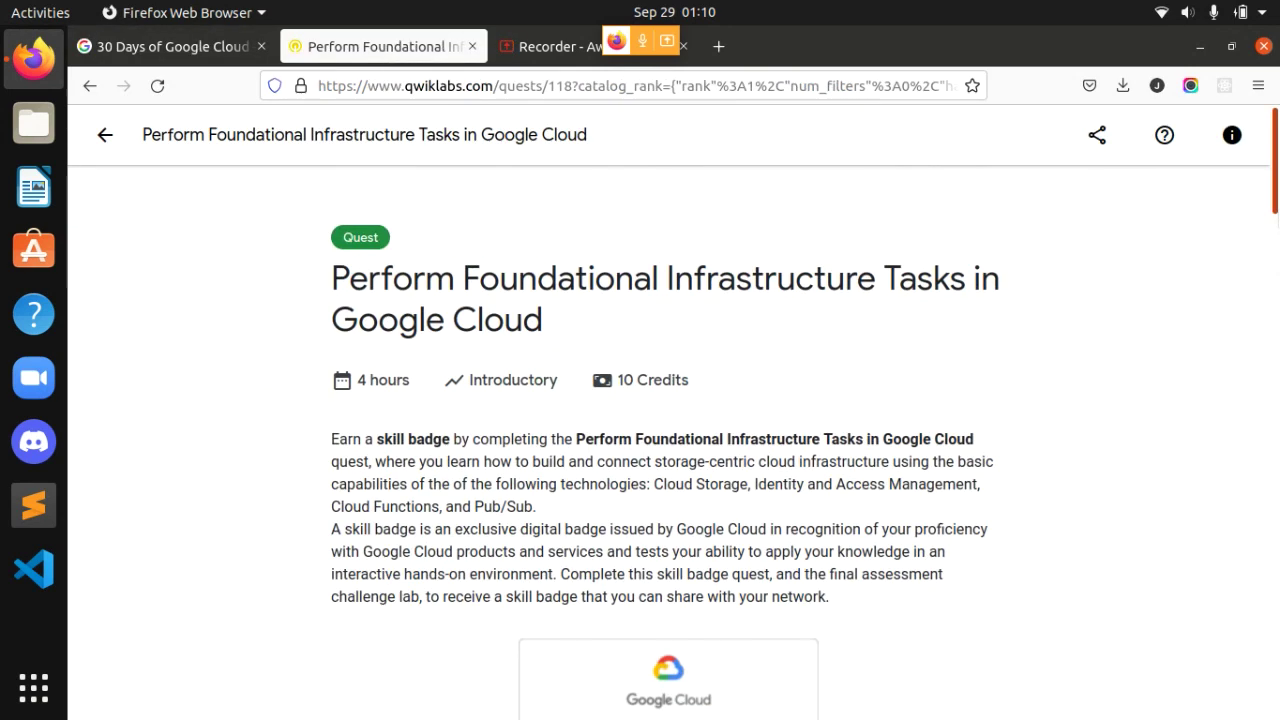
{"action": "scroll", "coordinate": [1272, 234], "scroll_direction": "down", "scroll_amount": 1}
{"action": "scroll", "coordinate": [1260, 262], "scroll_direction": "down", "scroll_amount": 5}
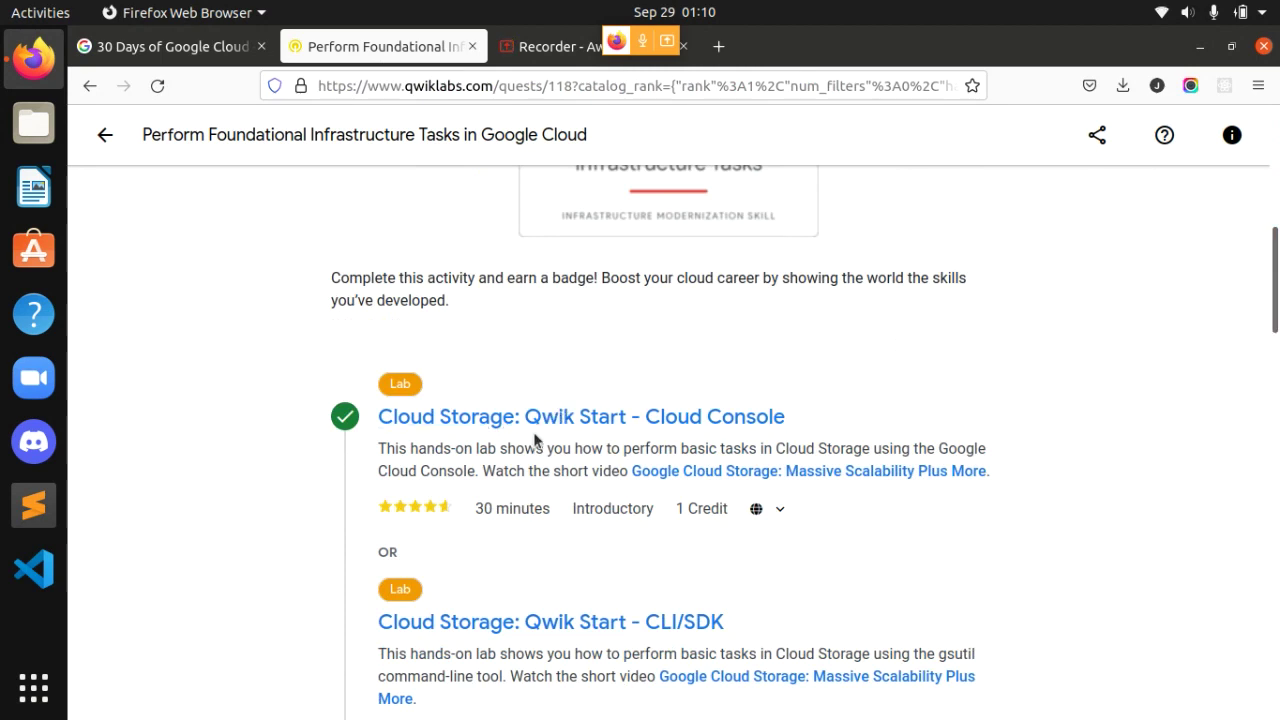
{"action": "left_click", "coordinate": [516, 420]}
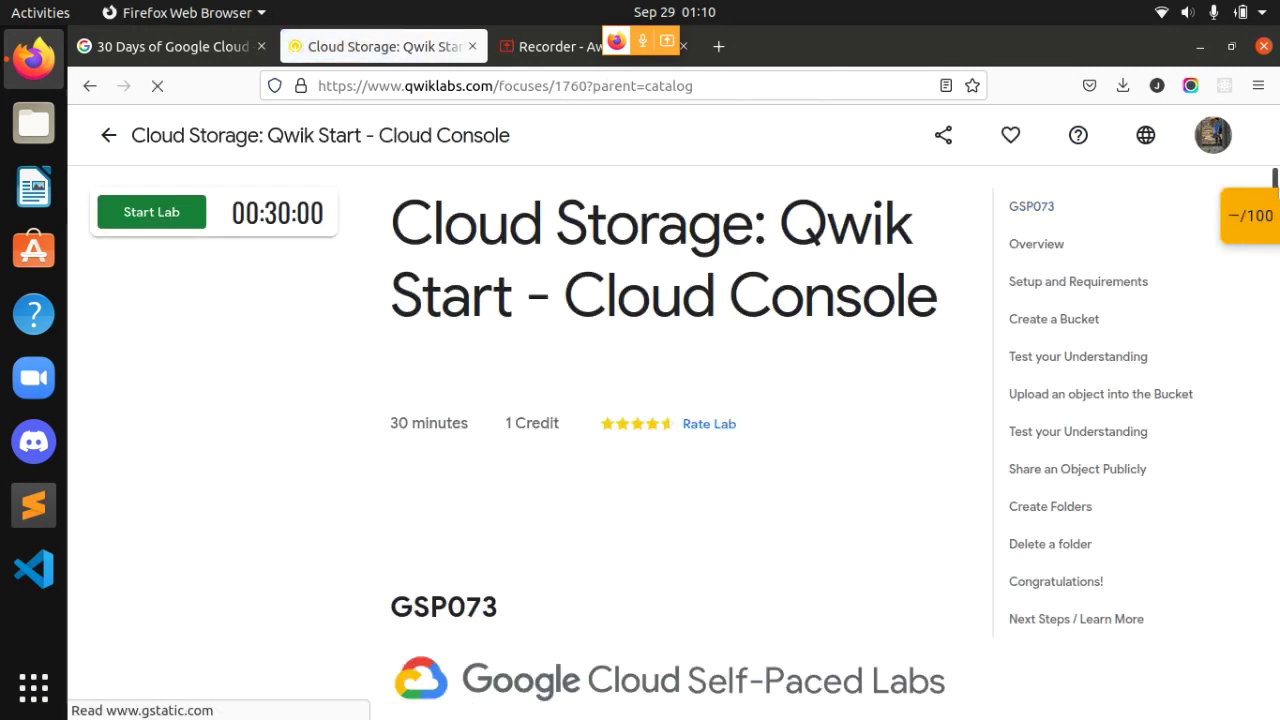
Step: Start the lab using the subscription and open its GCP console sign-in page
{"action": "left_click", "coordinate": [183, 228]}
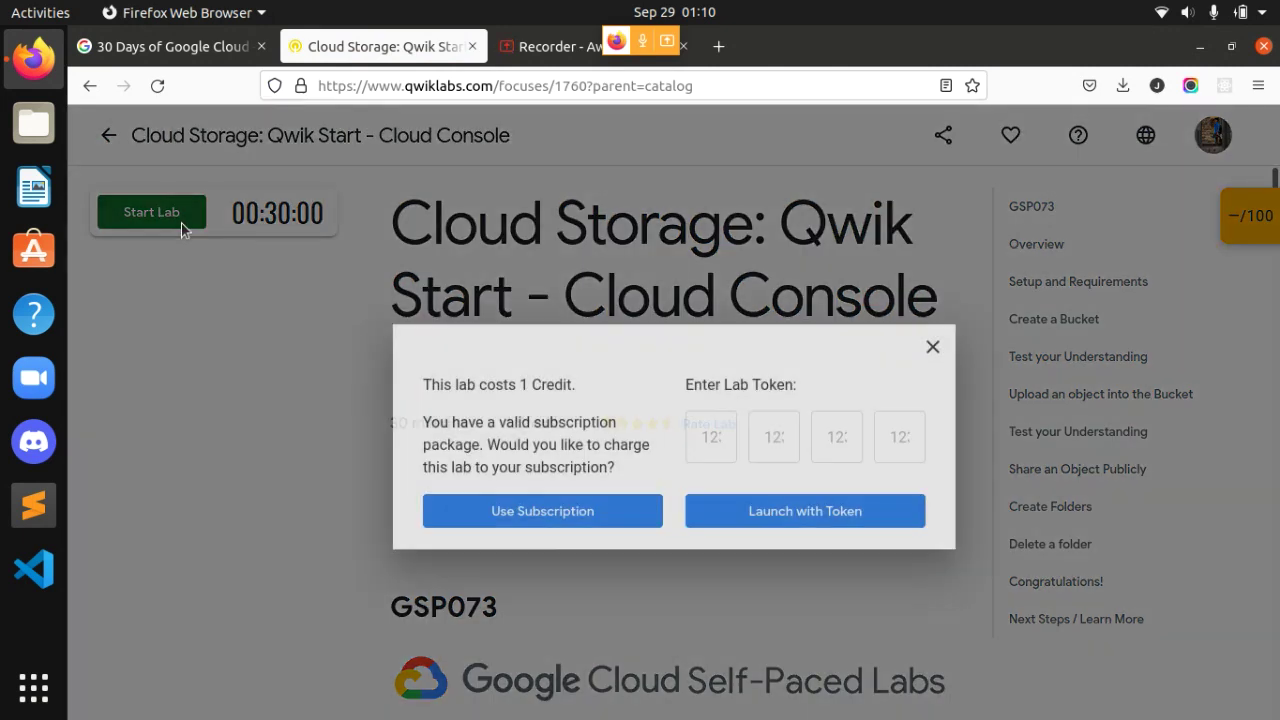
{"action": "left_click", "coordinate": [565, 484]}
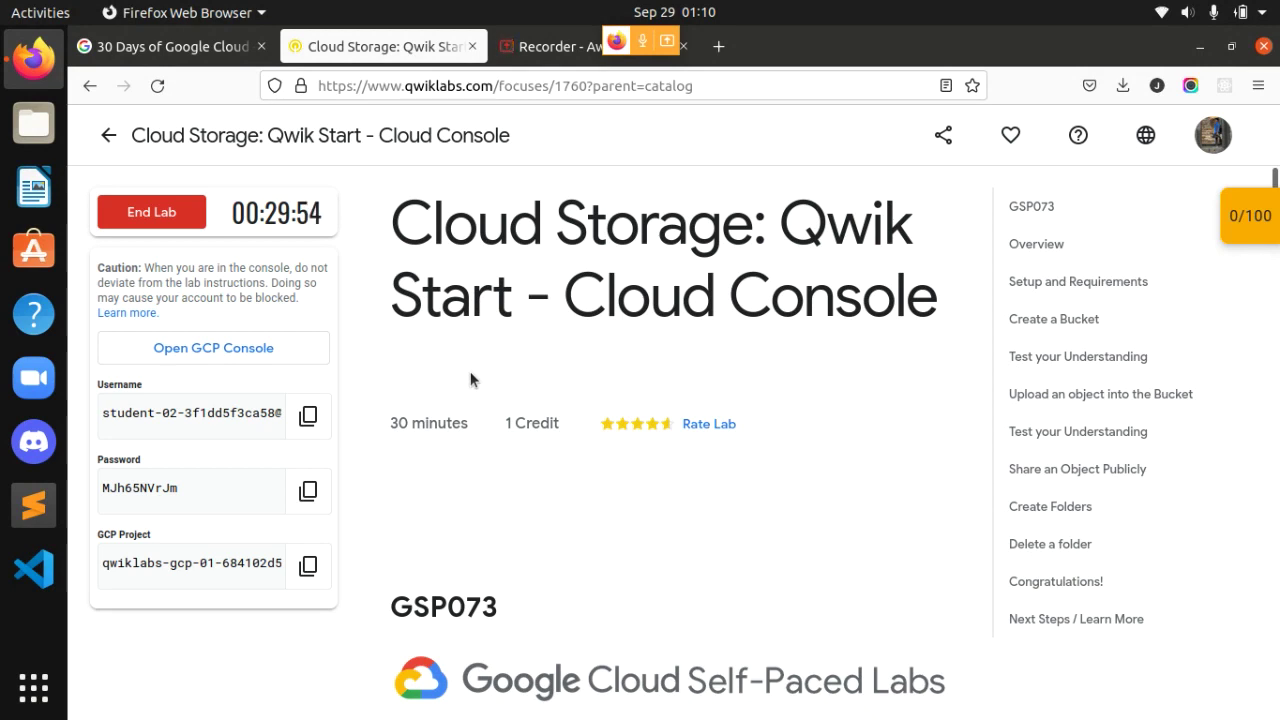
{"action": "left_click", "coordinate": [251, 358]}
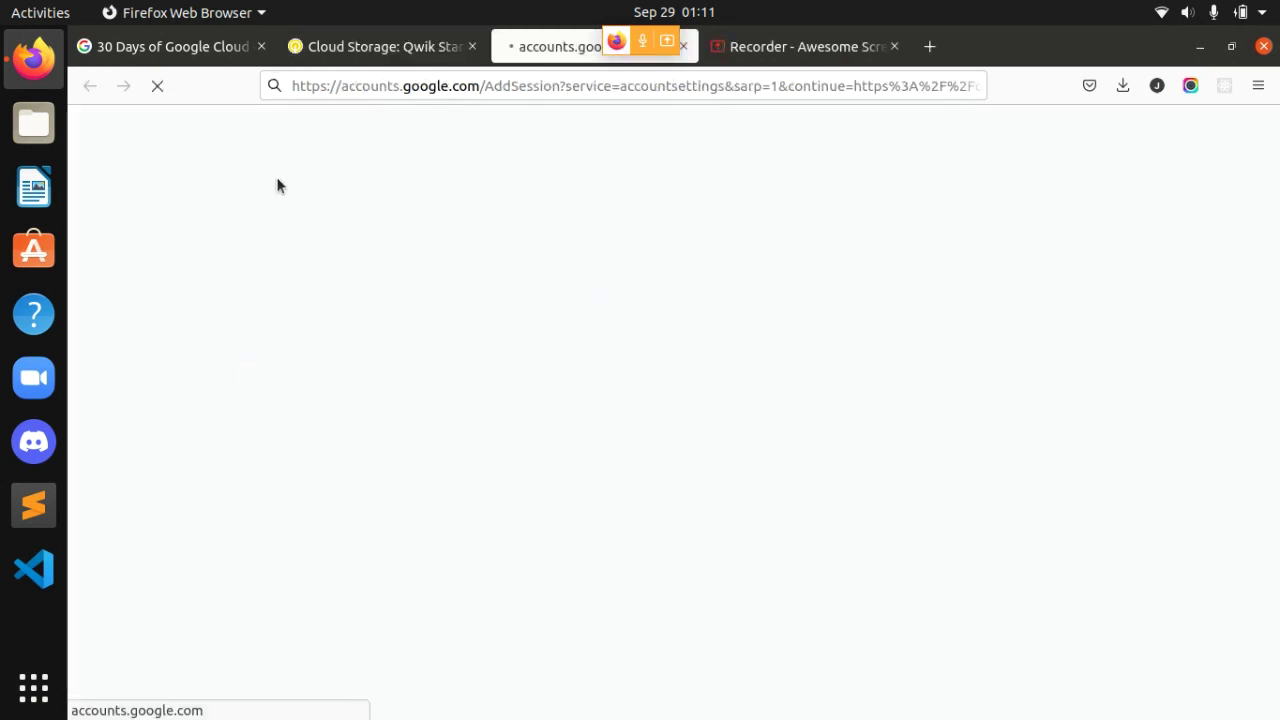
Step: Copy the lab username, choose to sign in with another Google account, and submit the username as its e-mail
{"action": "left_click", "coordinate": [334, 46]}
{"action": "left_click", "coordinate": [308, 415]}
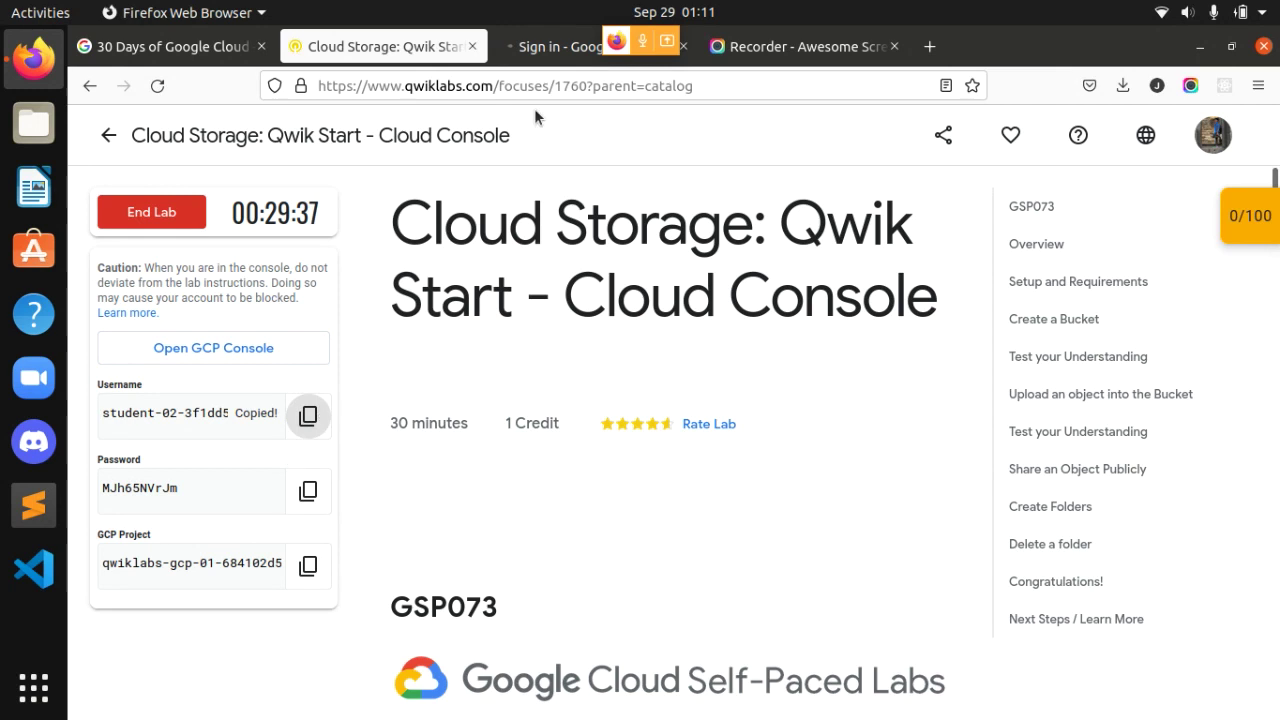
{"action": "left_click", "coordinate": [552, 46]}
{"action": "left_click_drag", "start_coordinate": [1274, 230], "coordinate": [1268, 454]}
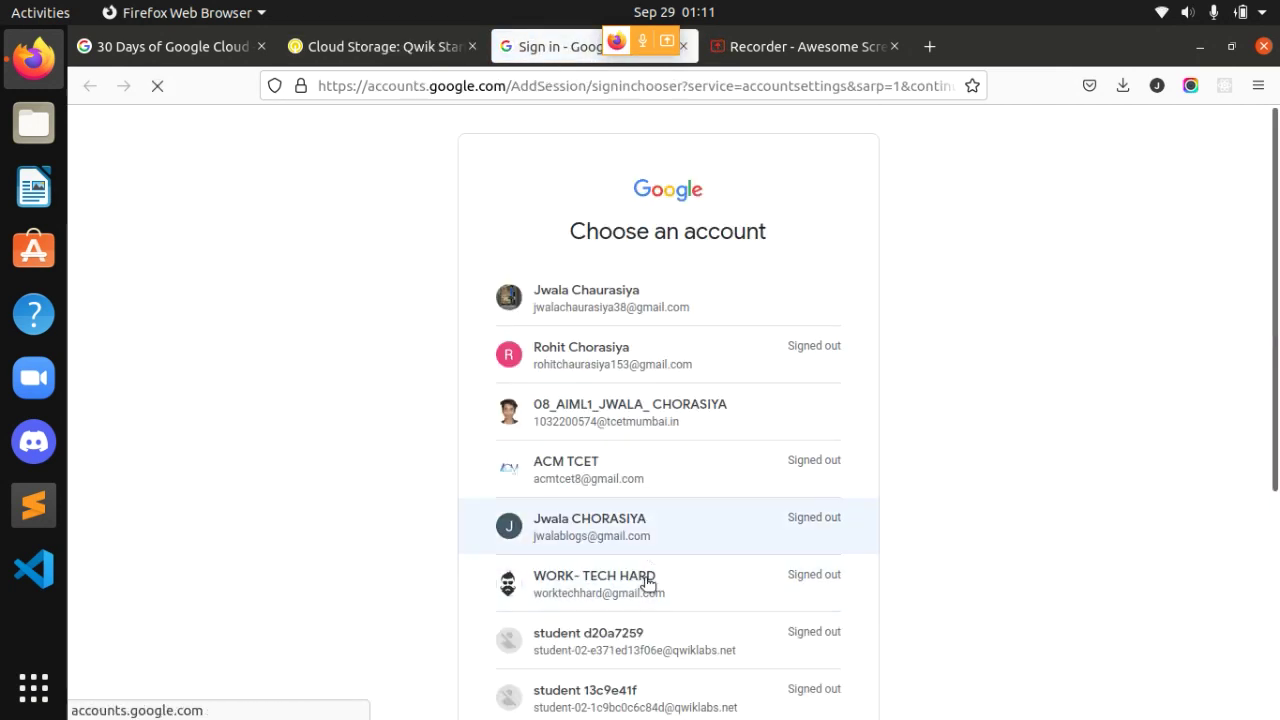
{"action": "scroll", "coordinate": [1002, 648], "scroll_direction": "down", "scroll_amount": 5}
{"action": "left_click", "coordinate": [609, 586]}
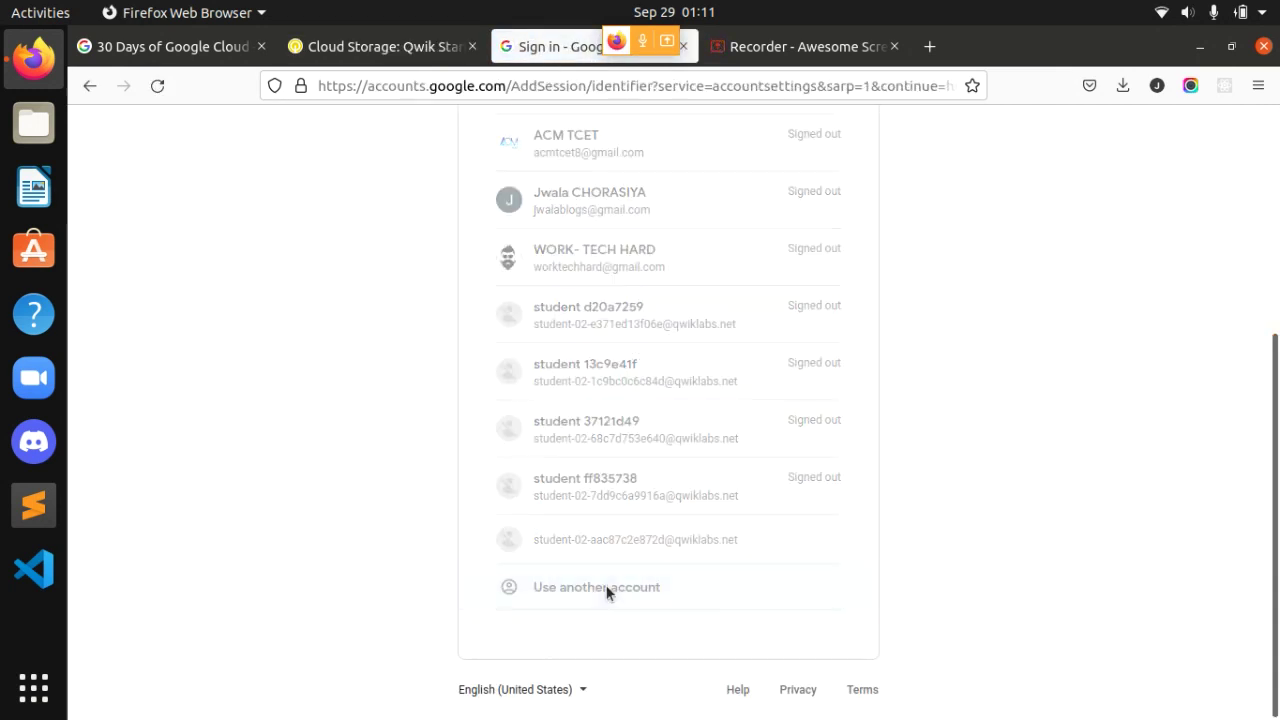
{"action": "left_click", "coordinate": [617, 388]}
{"action": "key", "text": "ctrl+v"}
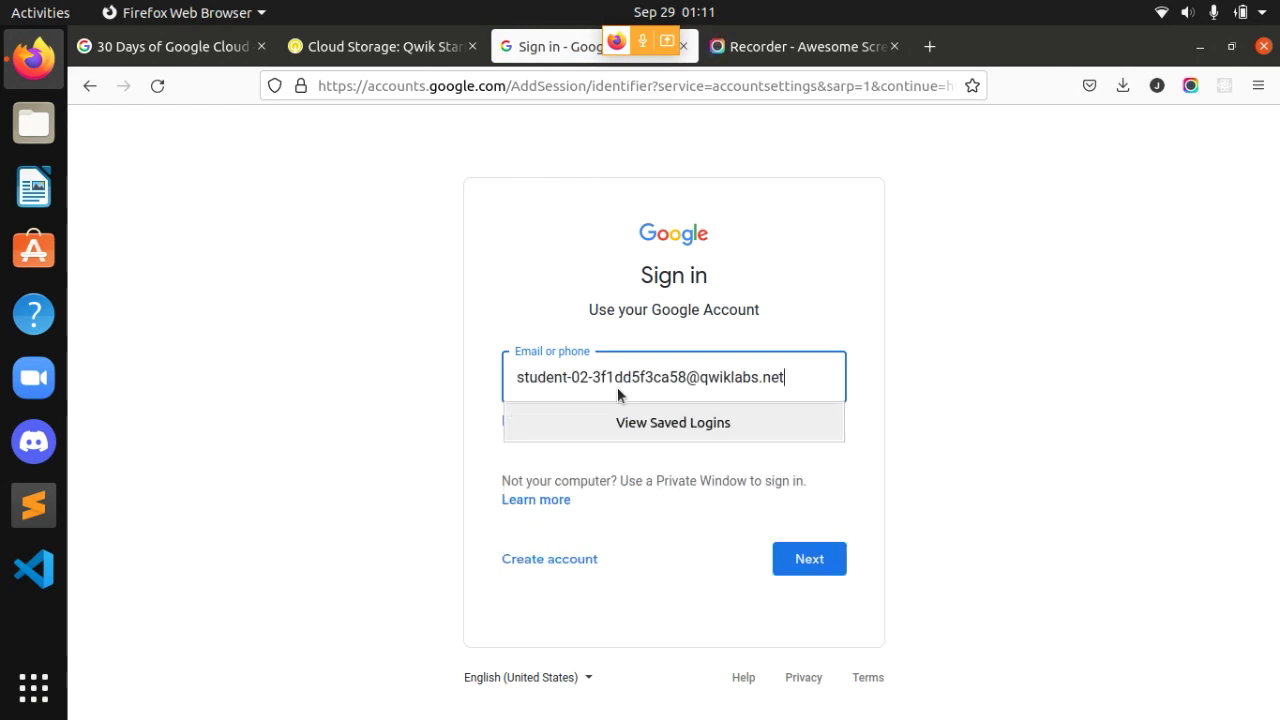
{"action": "left_click", "coordinate": [809, 558]}
Step: Copy the lab account password, submit it in the password field, decline saving the login, and accept the new account
{"action": "left_click", "coordinate": [346, 60]}
{"action": "left_click", "coordinate": [308, 489]}
{"action": "left_click", "coordinate": [537, 45]}
{"action": "left_click", "coordinate": [694, 416]}
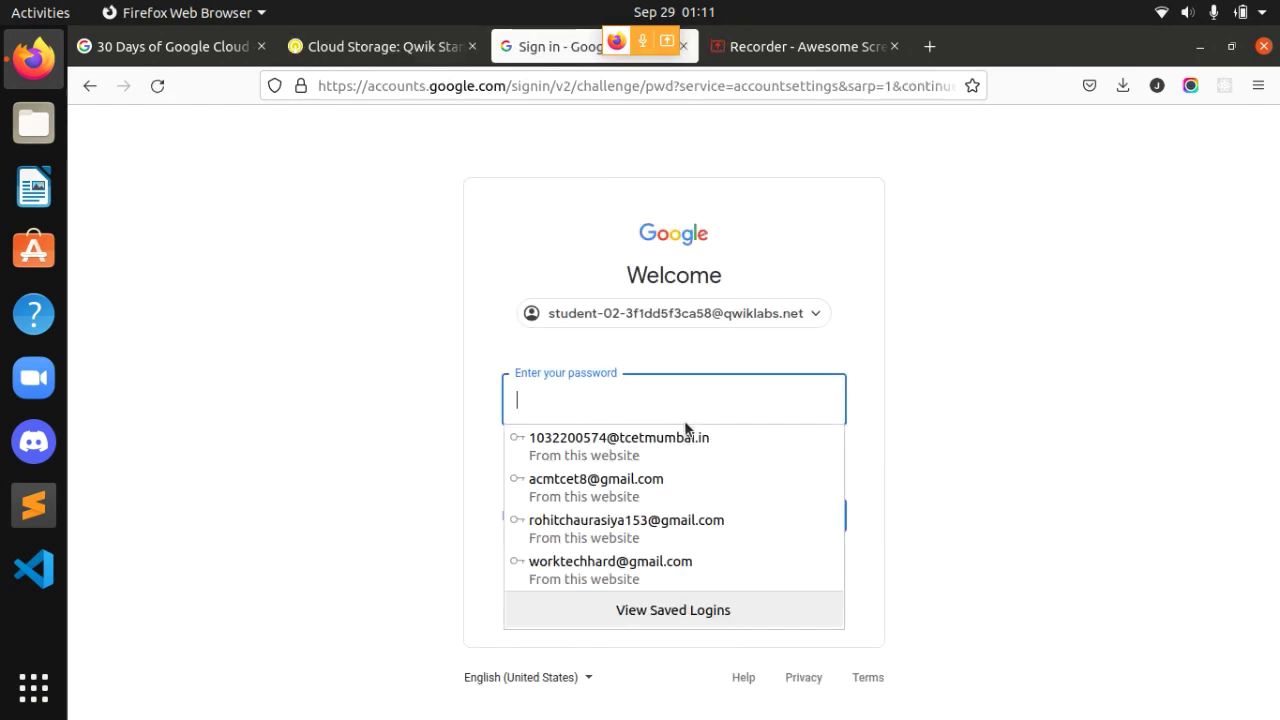
{"action": "key", "text": "ctrl+v"}
{"action": "left_click", "coordinate": [785, 513]}
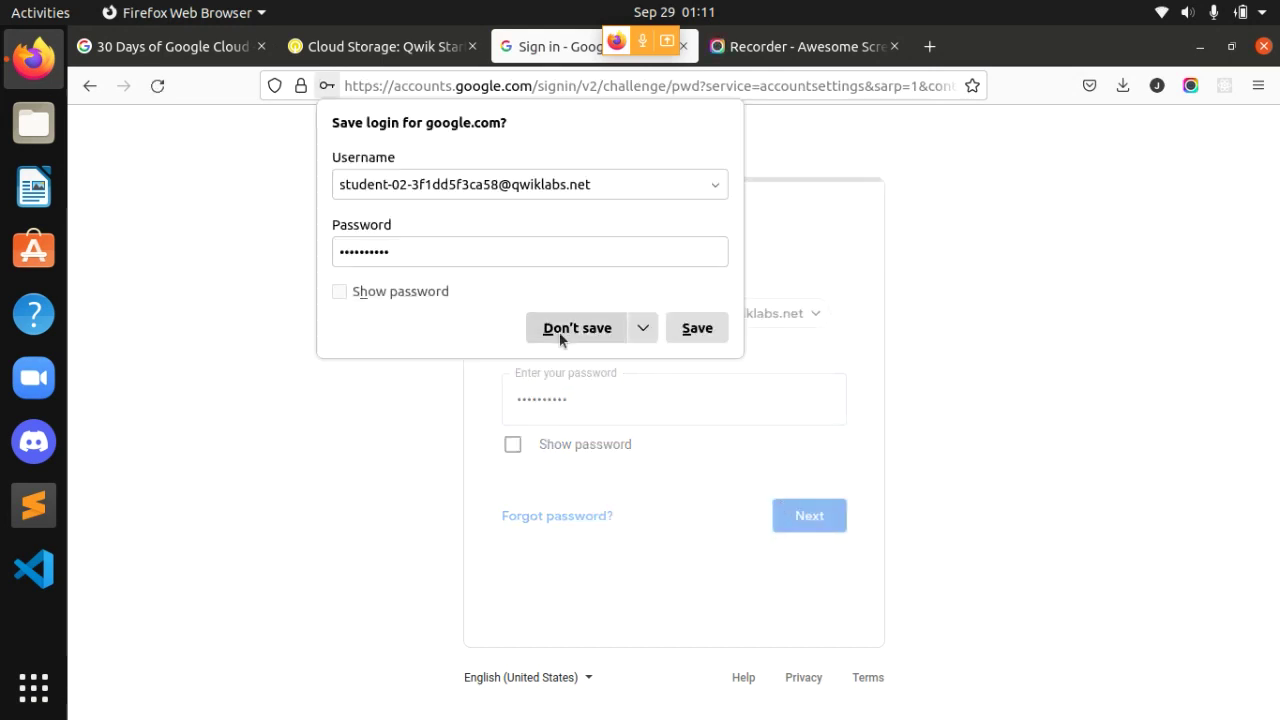
{"action": "left_click", "coordinate": [559, 332]}
{"action": "left_click", "coordinate": [588, 613]}
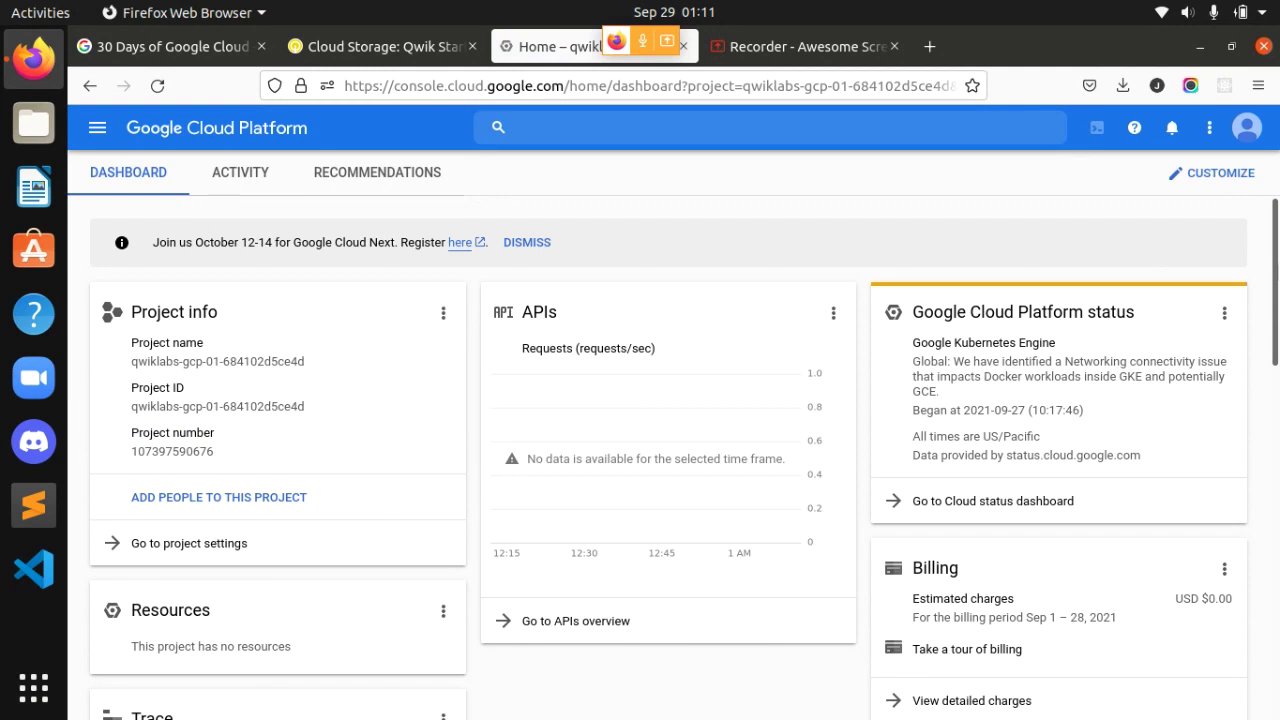
{"action": "scroll", "coordinate": [920, 400], "scroll_direction": "down", "scroll_amount": 3}
{"action": "scroll", "coordinate": [920, 400], "scroll_direction": "up", "scroll_amount": 3}
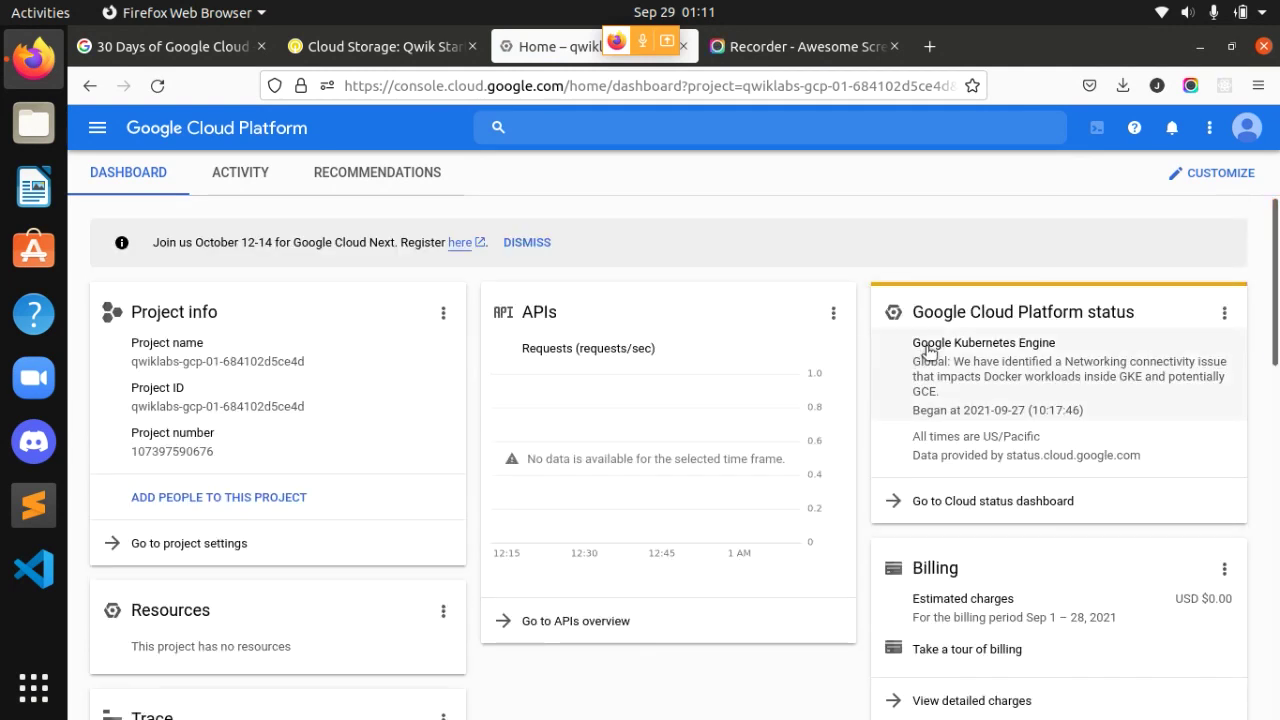
{"action": "scroll", "coordinate": [983, 287], "scroll_direction": "down", "scroll_amount": 2}
{"action": "scroll", "coordinate": [983, 287], "scroll_direction": "up", "scroll_amount": 2}
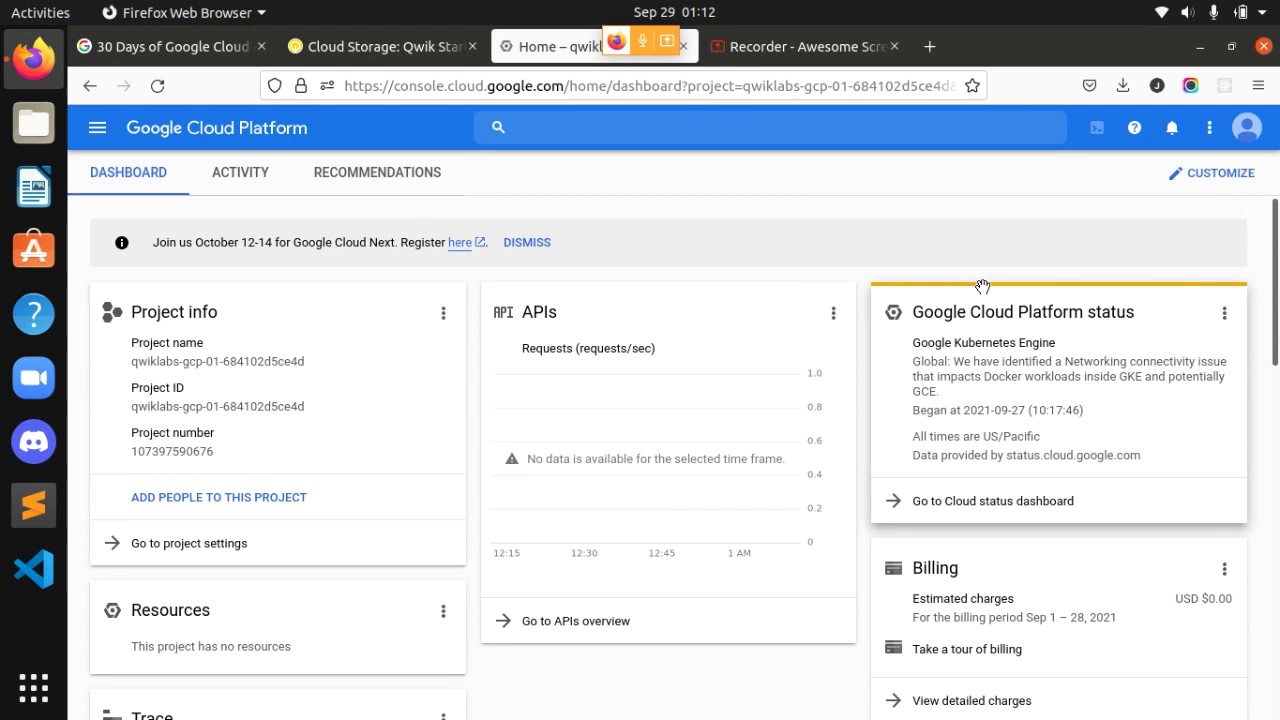
{"action": "scroll", "coordinate": [1030, 283], "scroll_direction": "down", "scroll_amount": 2}
{"action": "scroll", "coordinate": [1033, 282], "scroll_direction": "up", "scroll_amount": 1}
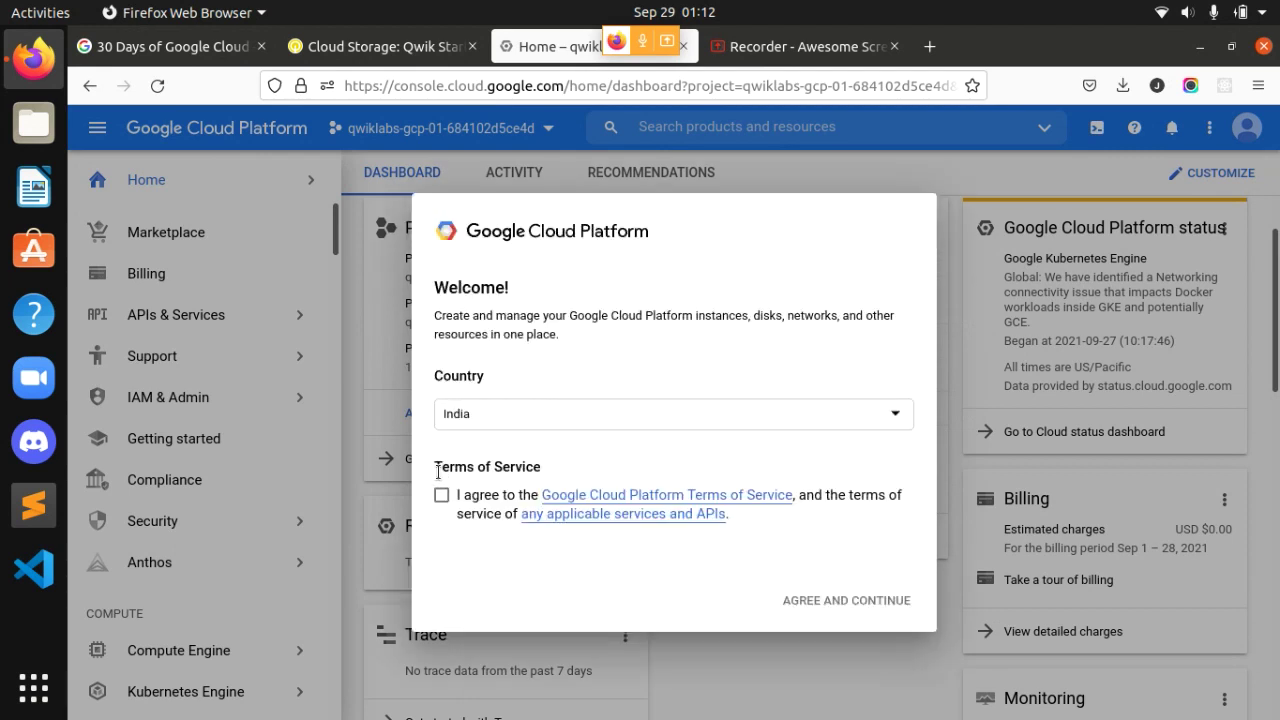
Step: Agree to the Google Cloud Platform Terms of Service and continue to the project dashboard
{"action": "key", "text": "space"}
{"action": "left_click", "coordinate": [829, 603]}
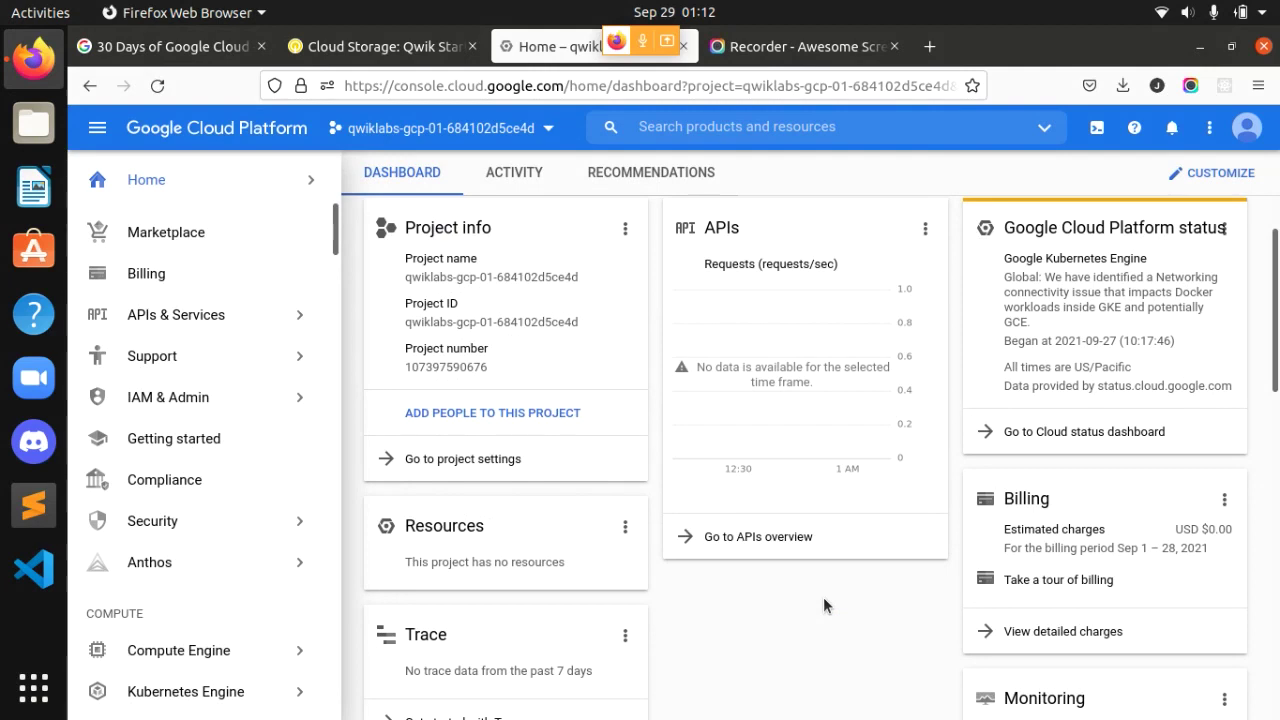
Step: Consult the lab's Create a Bucket section and open the Cloud Storage browser in the console as instructed
{"action": "left_click", "coordinate": [341, 47]}
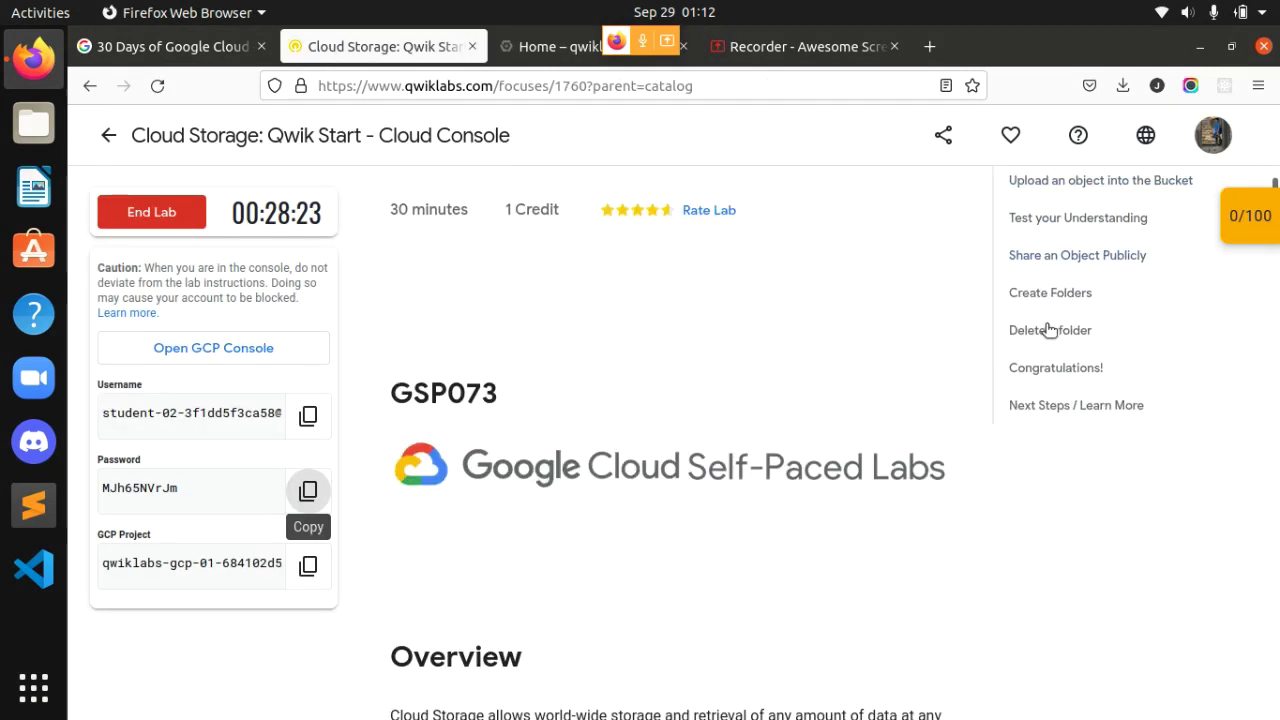
{"action": "scroll", "coordinate": [1047, 330], "scroll_direction": "up", "scroll_amount": 3}
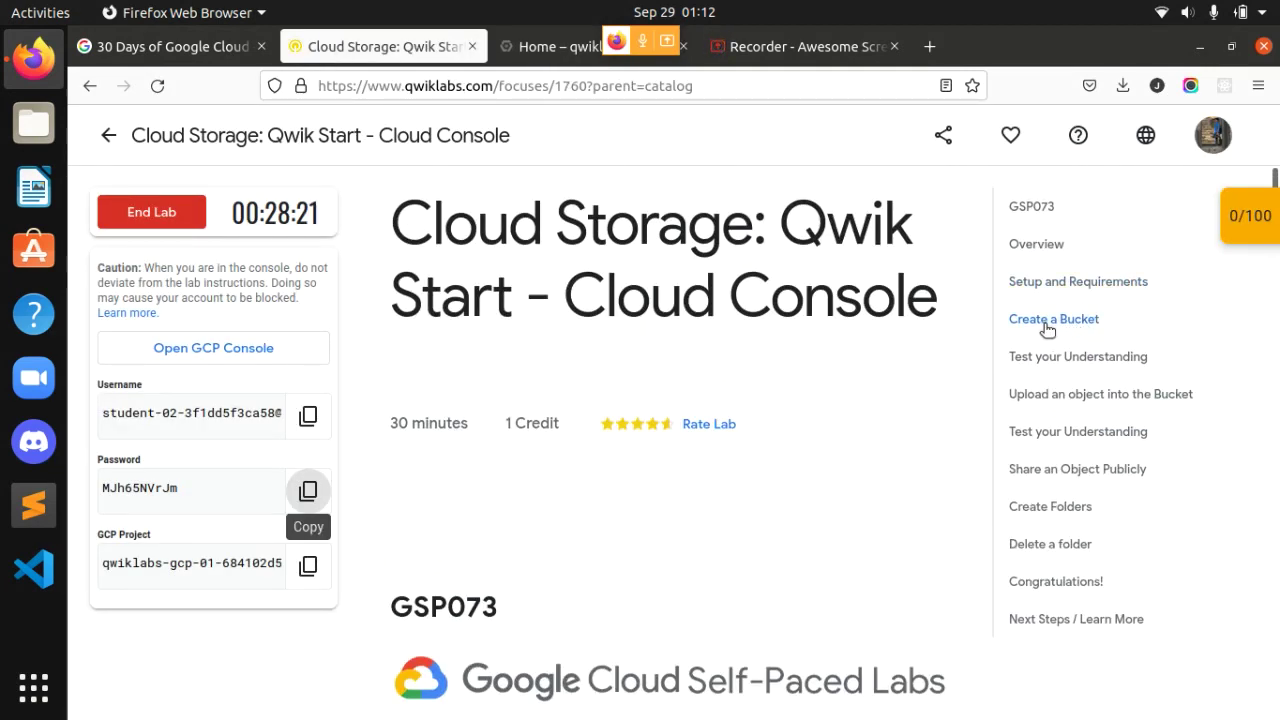
{"action": "left_click", "coordinate": [1046, 325]}
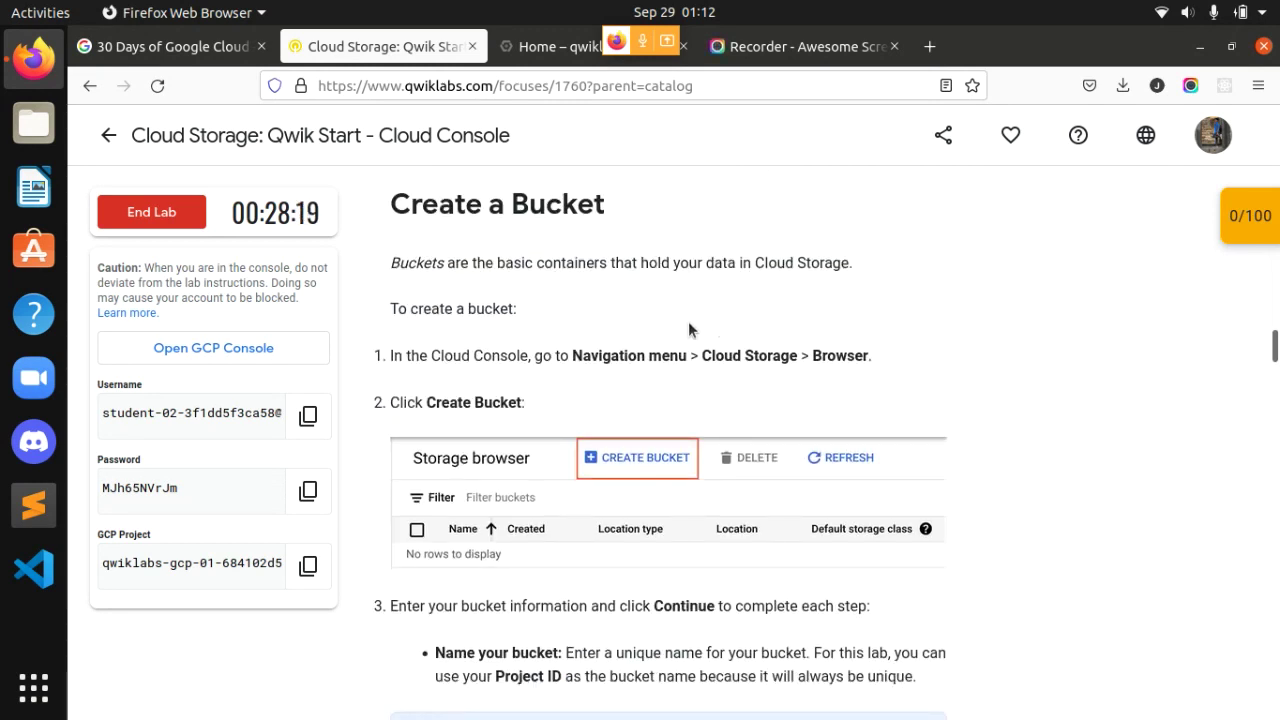
{"action": "left_click_drag", "start_coordinate": [383, 216], "coordinate": [640, 214]}
{"action": "left_click", "coordinate": [634, 362]}
{"action": "left_click_drag", "start_coordinate": [704, 362], "coordinate": [886, 362]}
{"action": "left_click", "coordinate": [560, 46]}
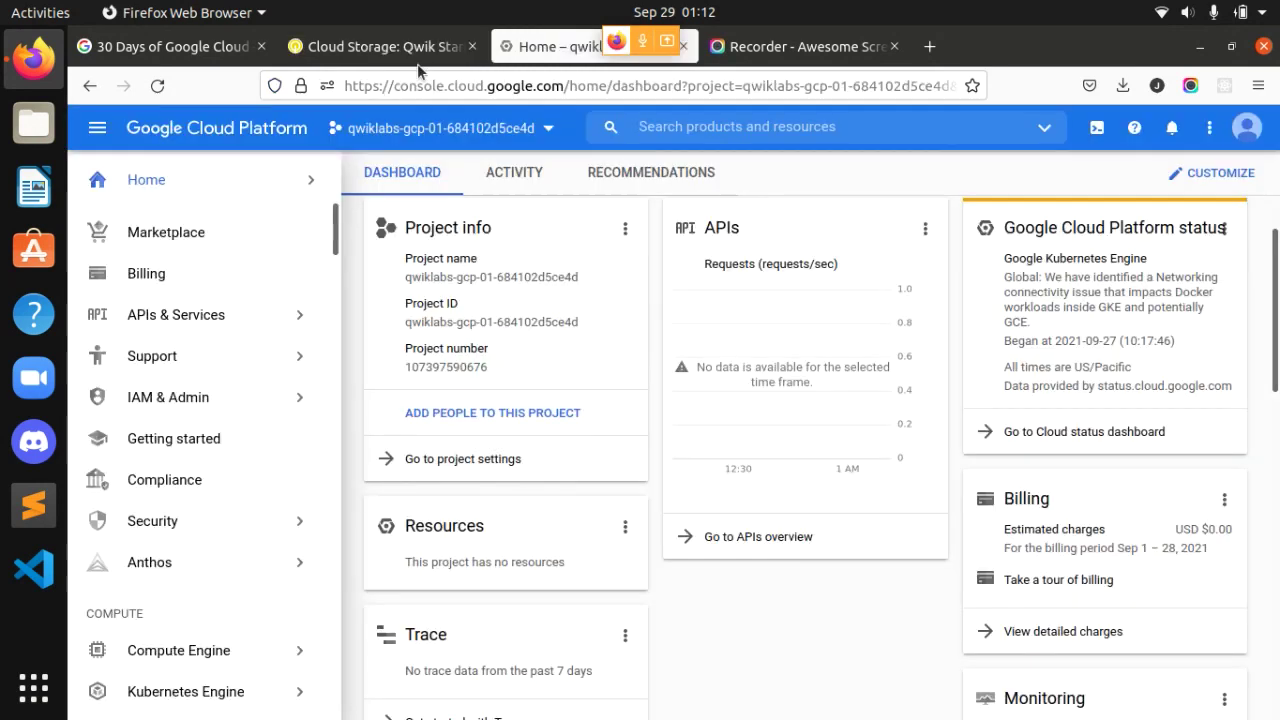
{"action": "left_click_drag", "start_coordinate": [336, 232], "coordinate": [335, 295]}
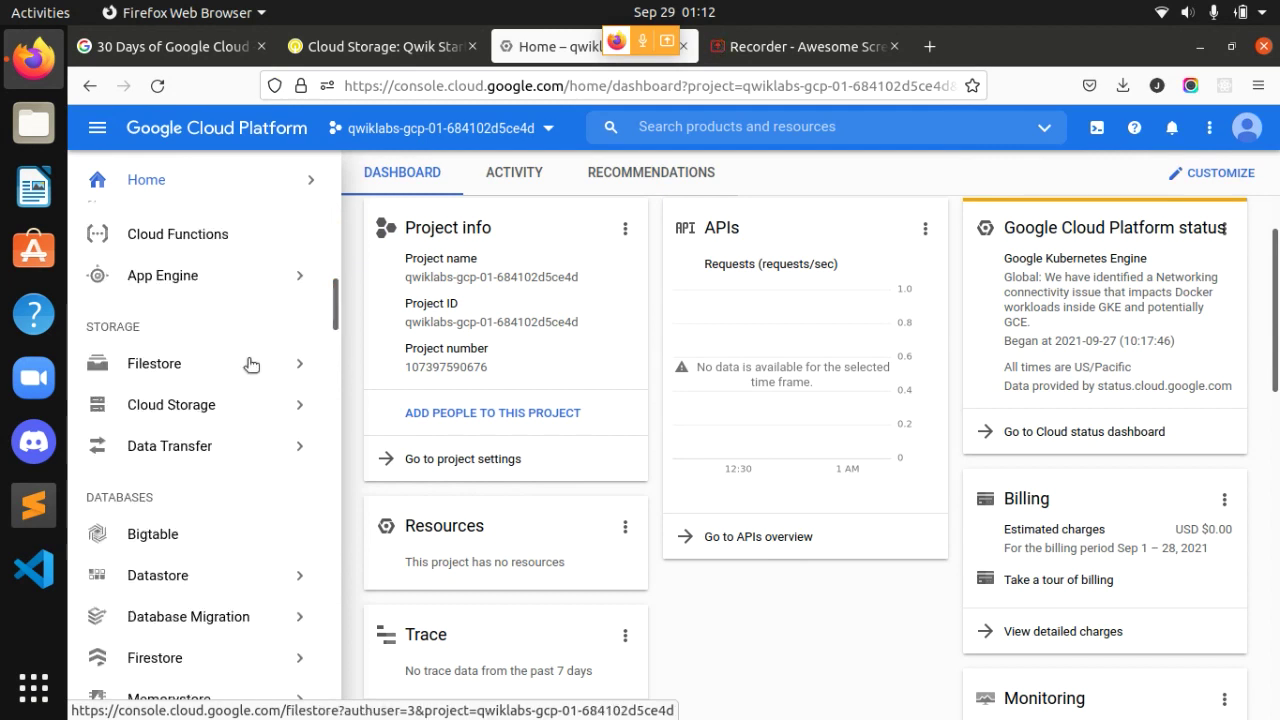
{"action": "mouse_move", "coordinate": [232, 415]}
{"action": "left_click", "coordinate": [358, 415]}
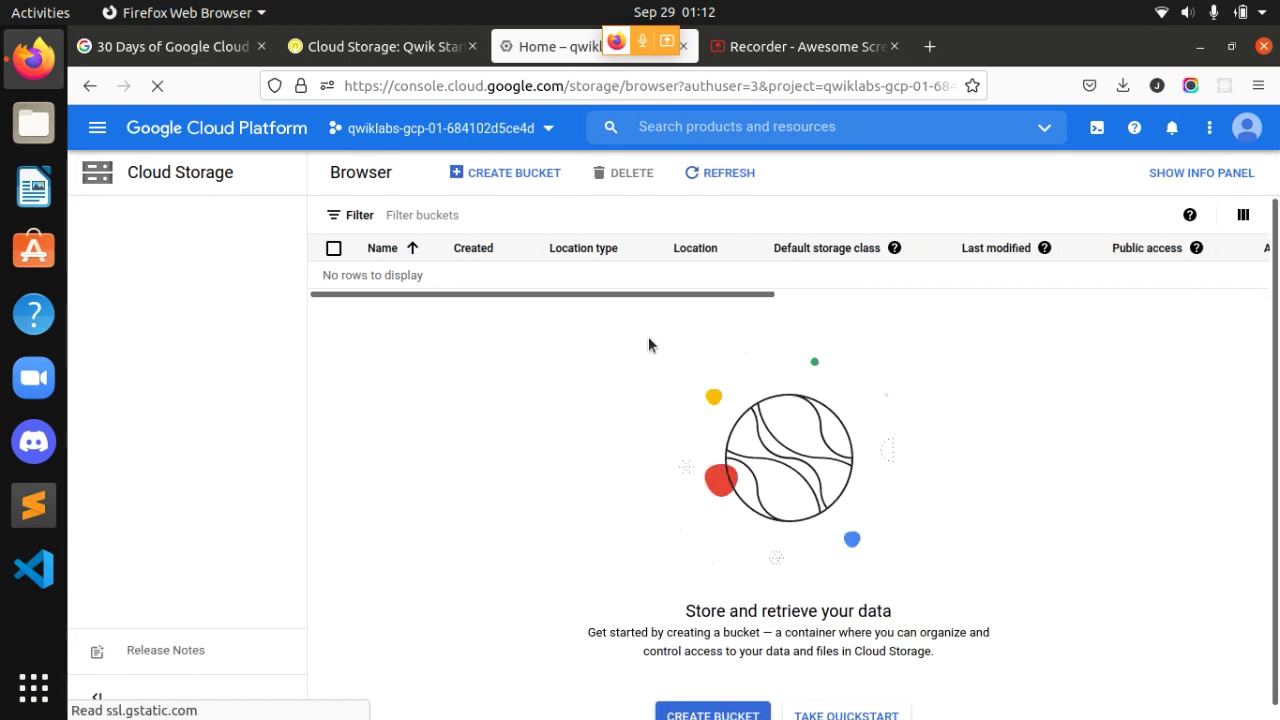
Step: Start creating a storage bucket and dismiss the tutorial and monthly cost estimate panes
{"action": "left_click", "coordinate": [515, 174]}
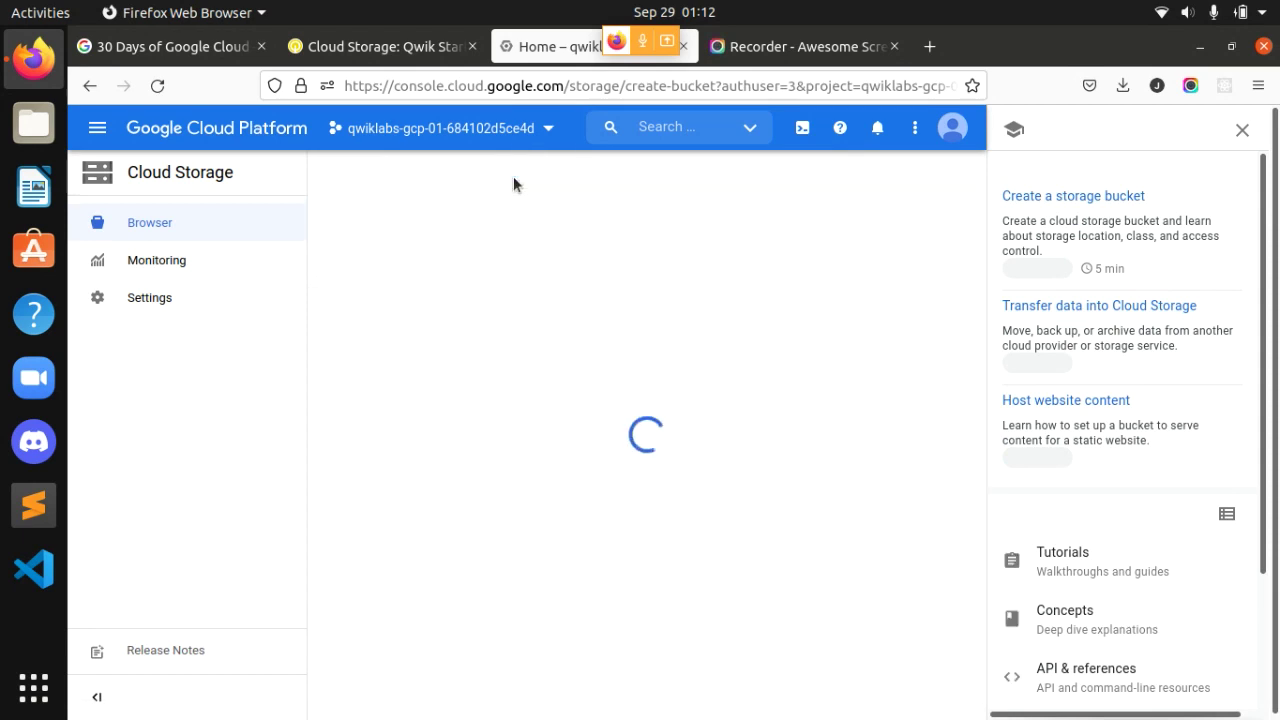
{"action": "left_click", "coordinate": [1240, 133]}
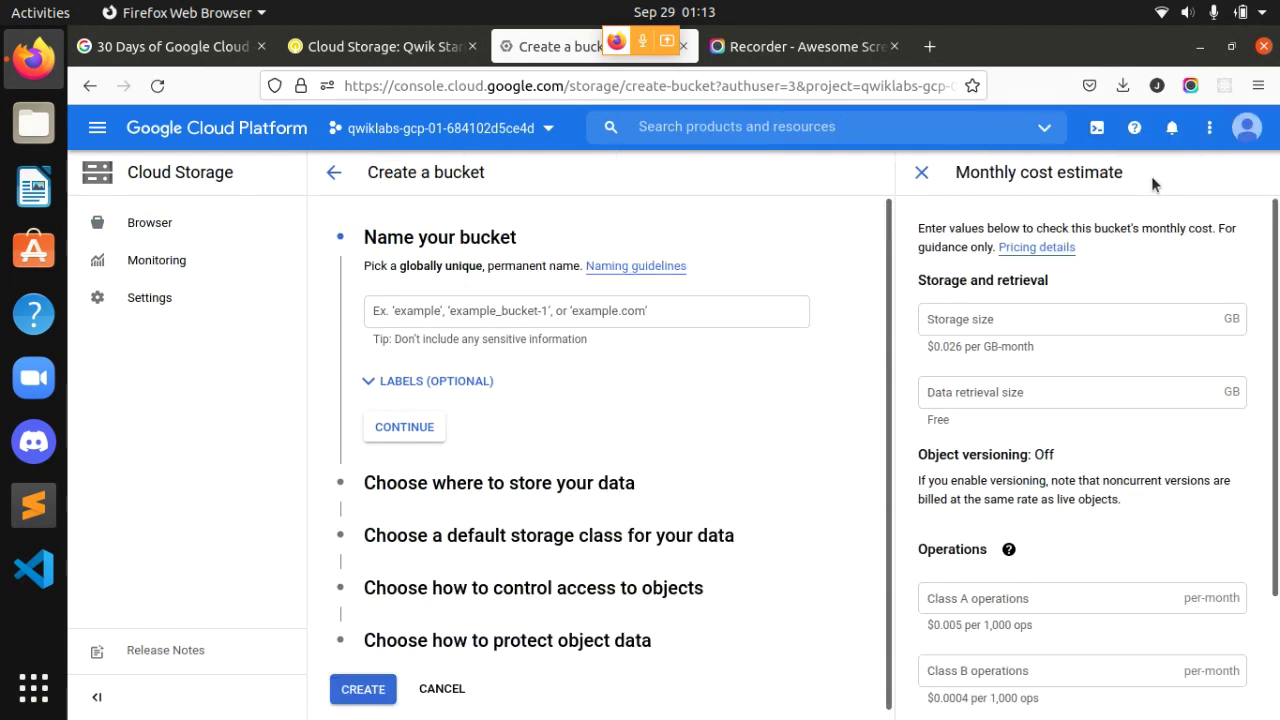
{"action": "left_click", "coordinate": [922, 175]}
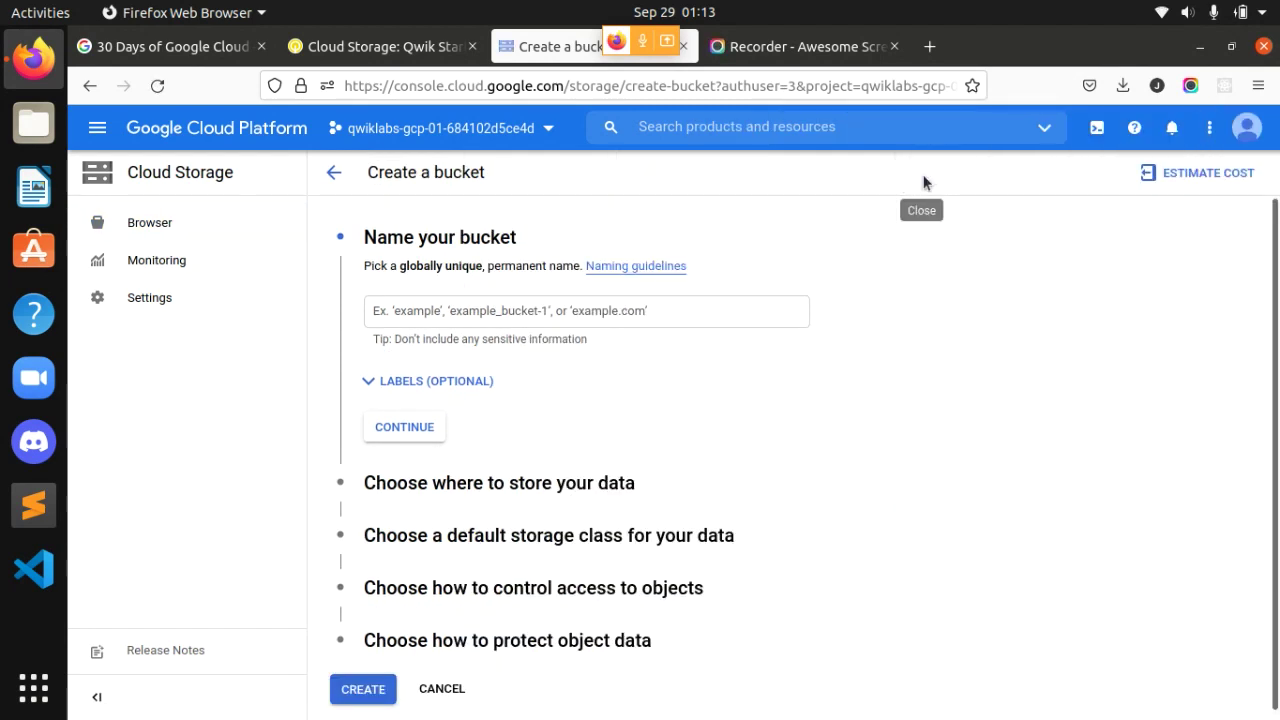
Step: Name the bucket qwiklabs-gcp-01-684102d5ce4d, using the GCP project ID copied from the lab page, and continue to the location settings
{"action": "left_click", "coordinate": [420, 310]}
{"action": "left_click", "coordinate": [346, 46]}
{"action": "scroll", "coordinate": [700, 403], "scroll_direction": "down", "scroll_amount": 2}
{"action": "scroll", "coordinate": [708, 406], "scroll_direction": "up", "scroll_amount": 4}
{"action": "scroll", "coordinate": [708, 406], "scroll_direction": "down", "scroll_amount": 2}
{"action": "left_click_drag", "start_coordinate": [1274, 344], "coordinate": [1268, 372]}
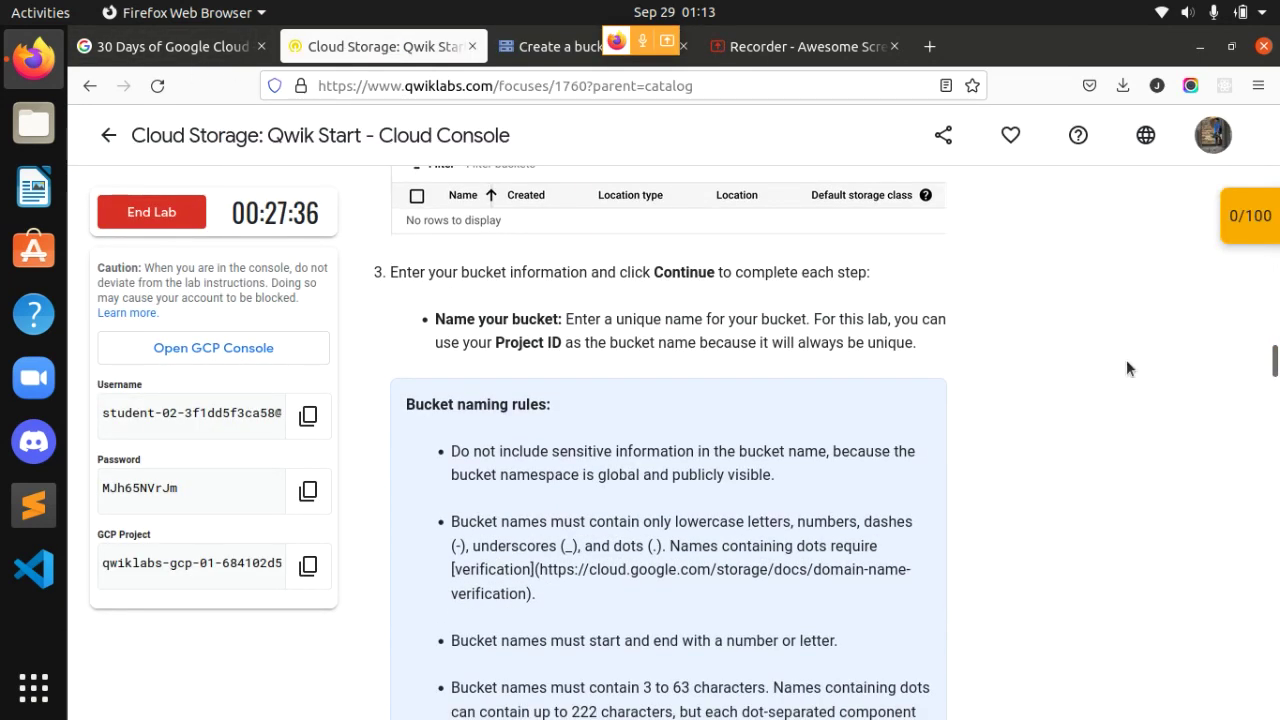
{"action": "left_click_drag", "start_coordinate": [497, 346], "coordinate": [538, 348]}
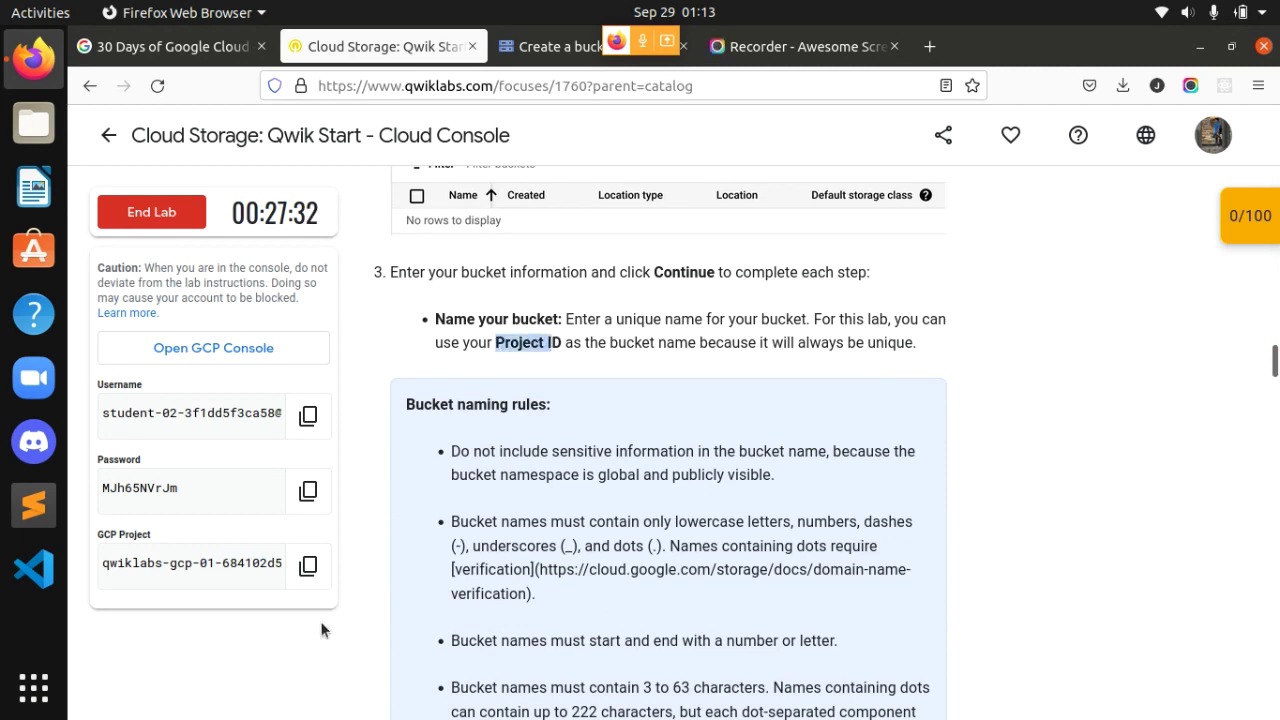
{"action": "left_click", "coordinate": [308, 565]}
{"action": "left_click", "coordinate": [552, 46]}
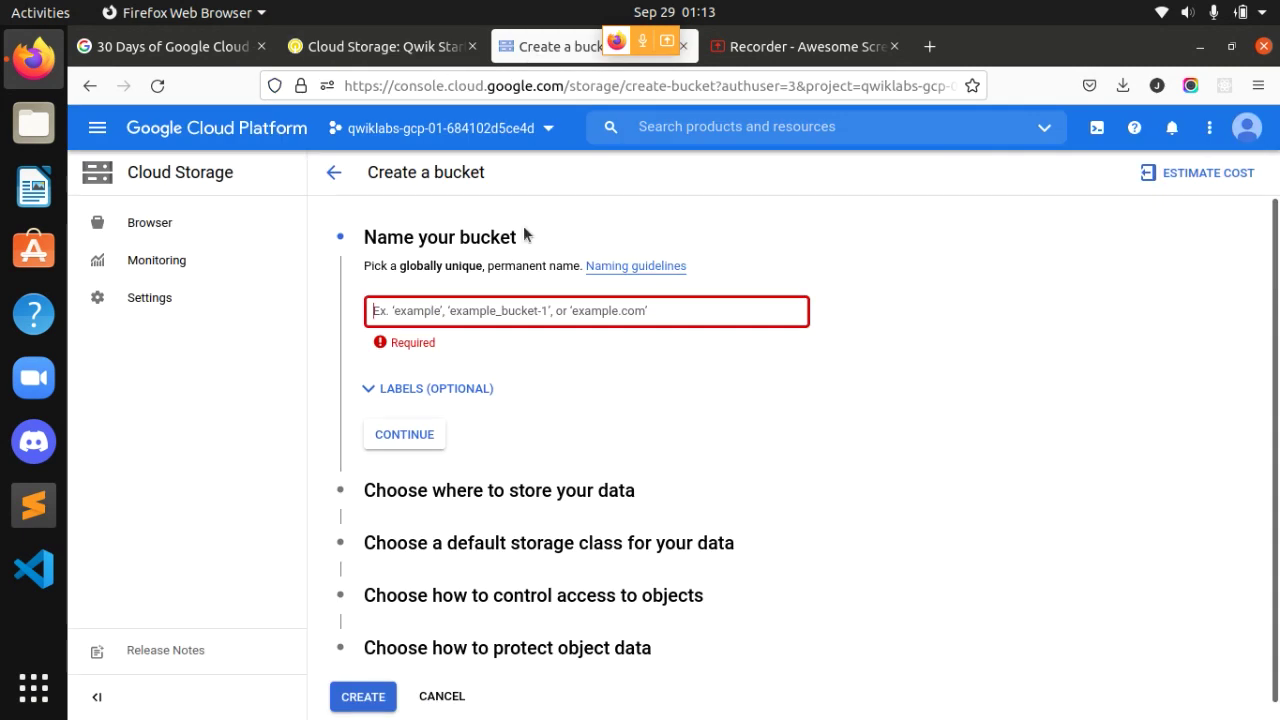
{"action": "key", "text": "ctrl+v"}
{"action": "left_click", "coordinate": [403, 431]}
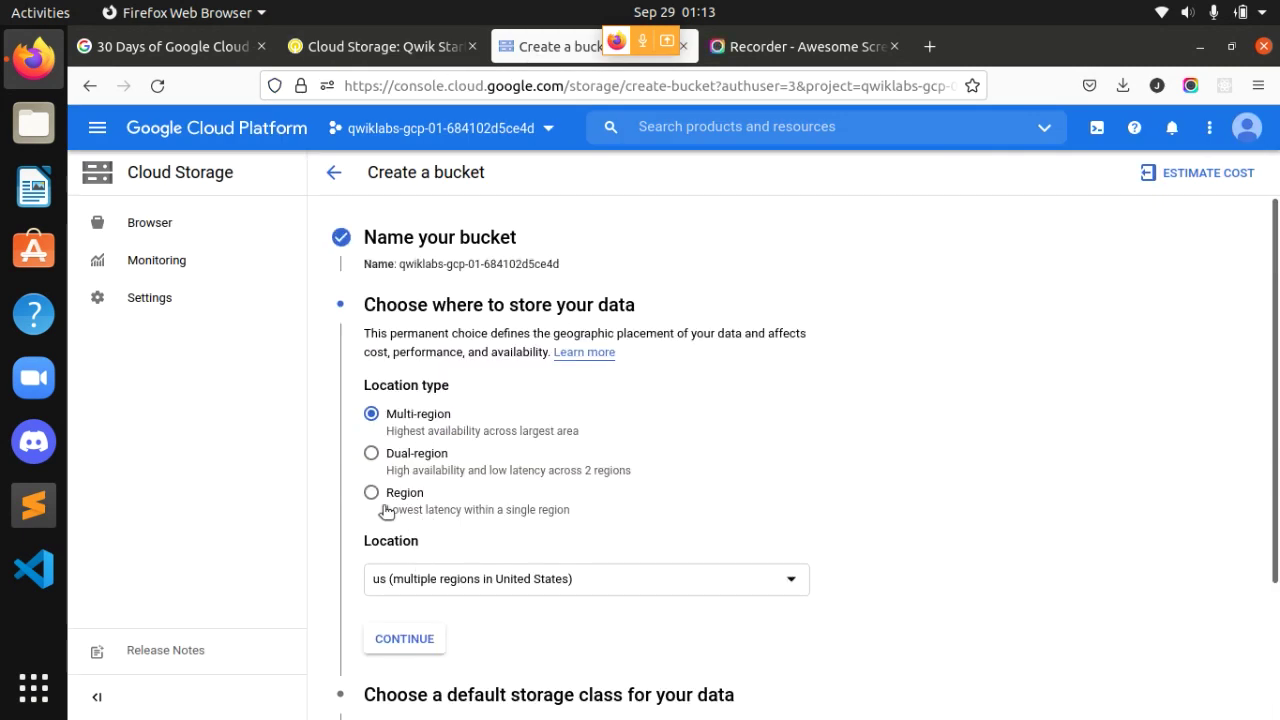
Step: Check the lab instructions for the bucket's location, default storage class and access control, and return to the bucket form
{"action": "left_click", "coordinate": [376, 46]}
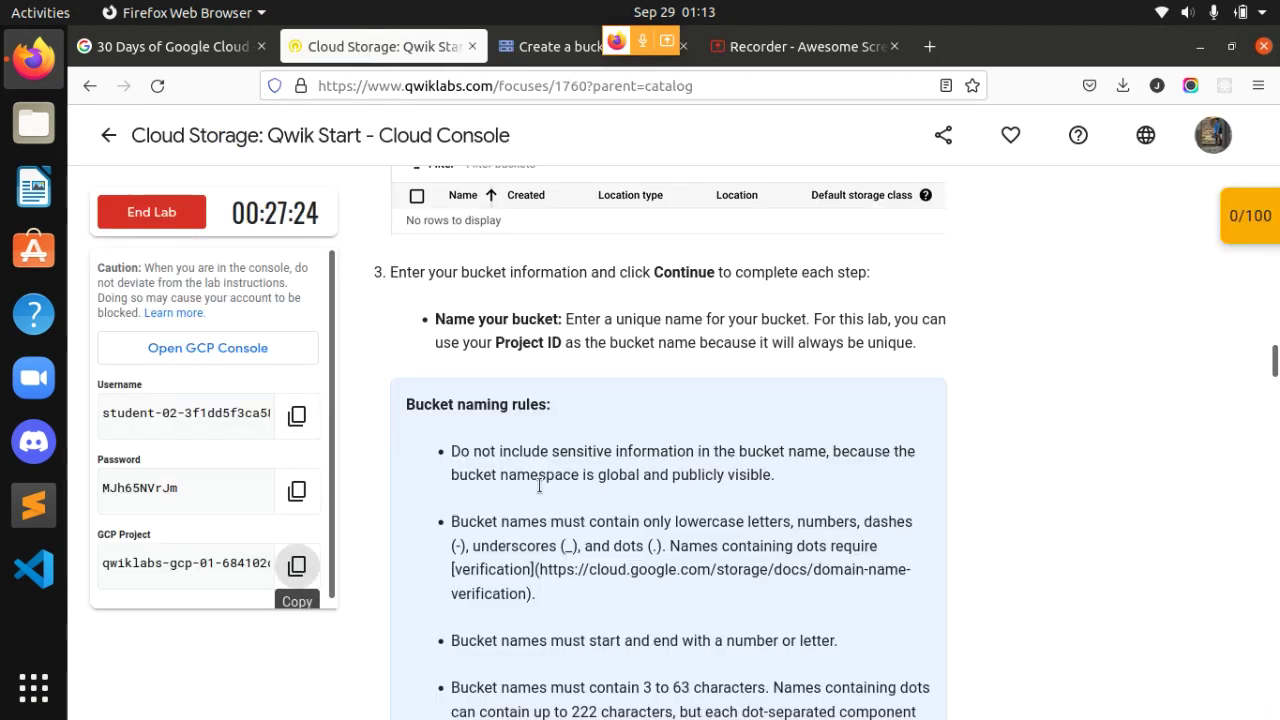
{"action": "scroll", "coordinate": [539, 485], "scroll_direction": "down", "scroll_amount": 10}
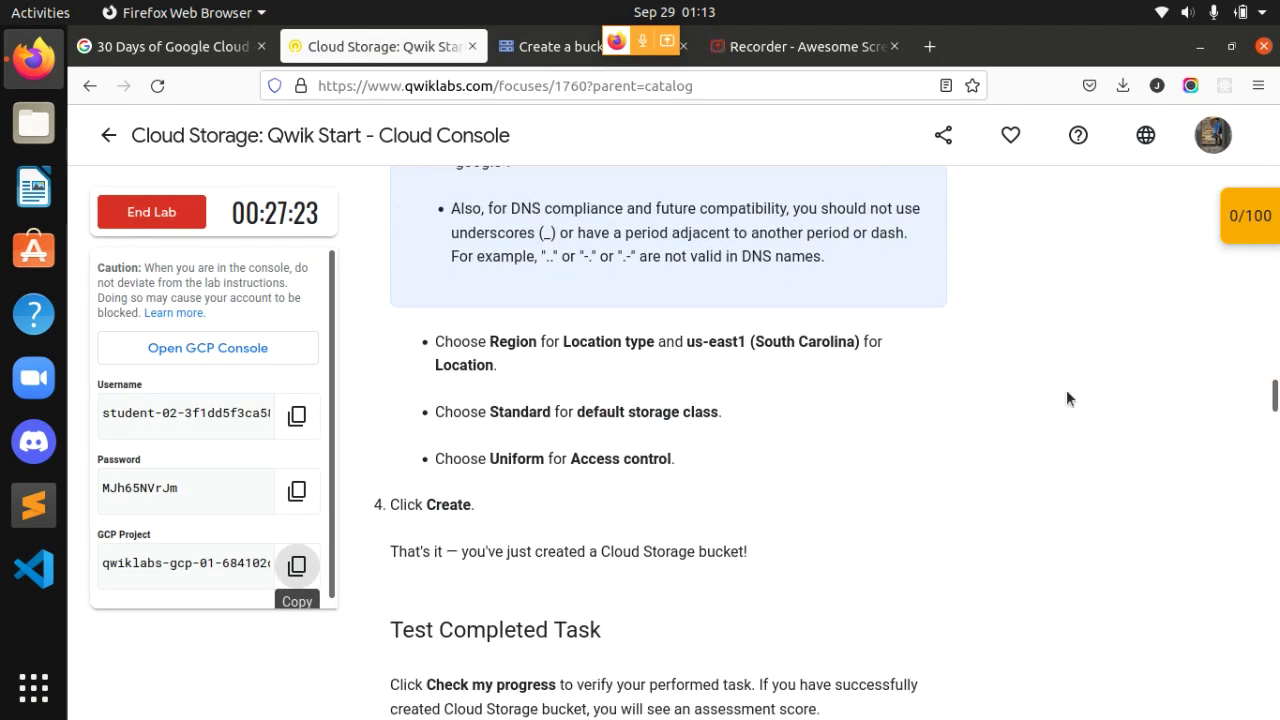
{"action": "double_click", "coordinate": [565, 345]}
{"action": "left_click_drag", "start_coordinate": [694, 345], "coordinate": [764, 345]}
{"action": "left_click_drag", "start_coordinate": [490, 412], "coordinate": [686, 424]}
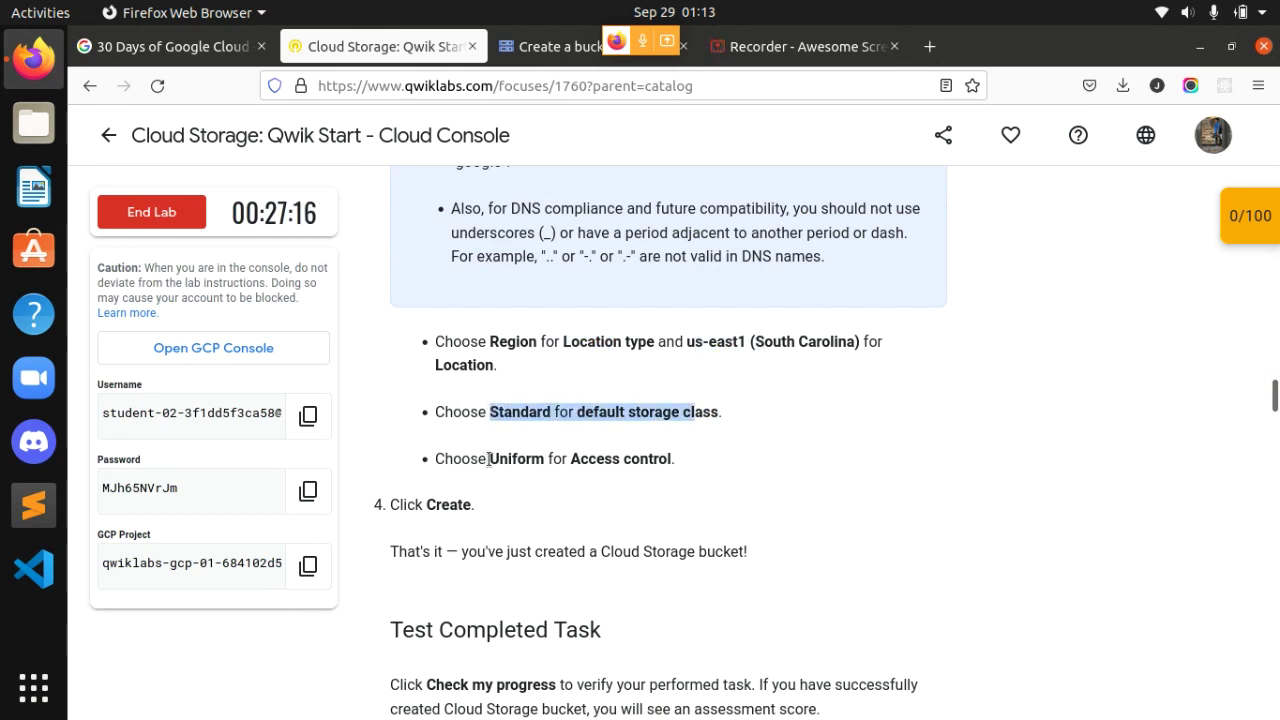
{"action": "left_click_drag", "start_coordinate": [489, 459], "coordinate": [674, 462]}
{"action": "left_click", "coordinate": [530, 50]}
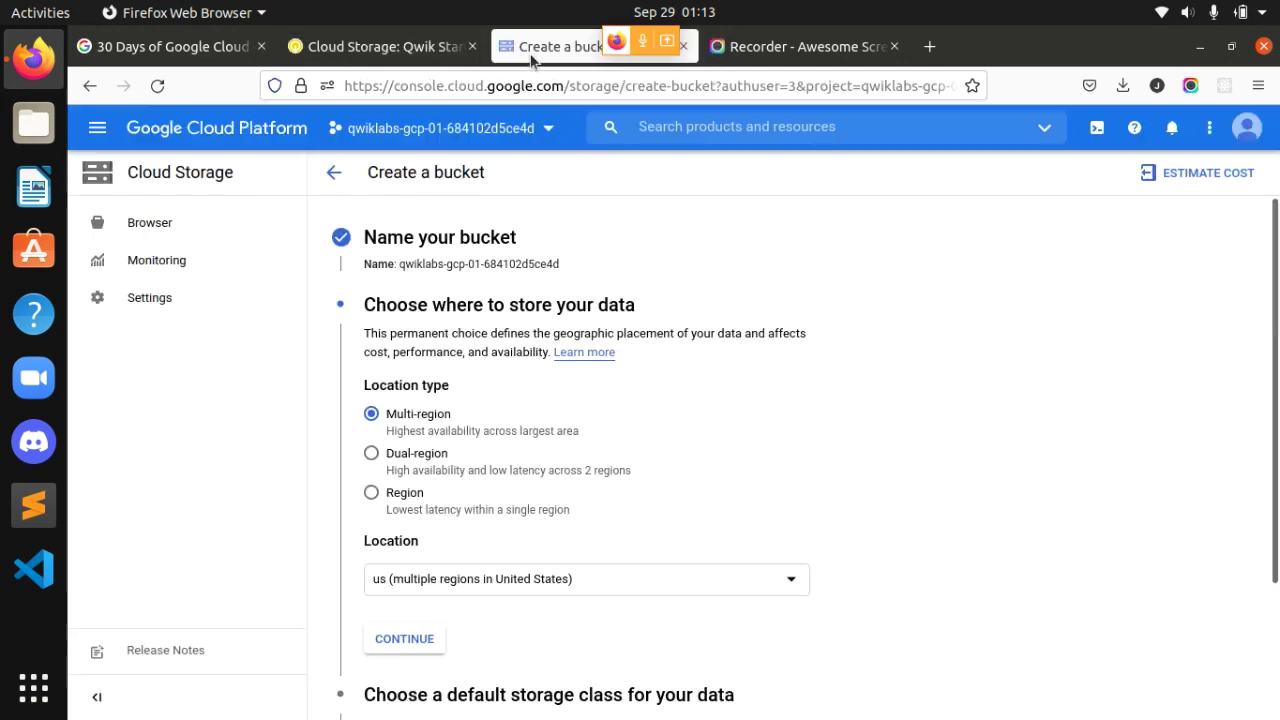
Step: Set the bucket's location type to Region in us-east1 (South Carolina) and continue to the storage class settings
{"action": "left_click", "coordinate": [389, 505]}
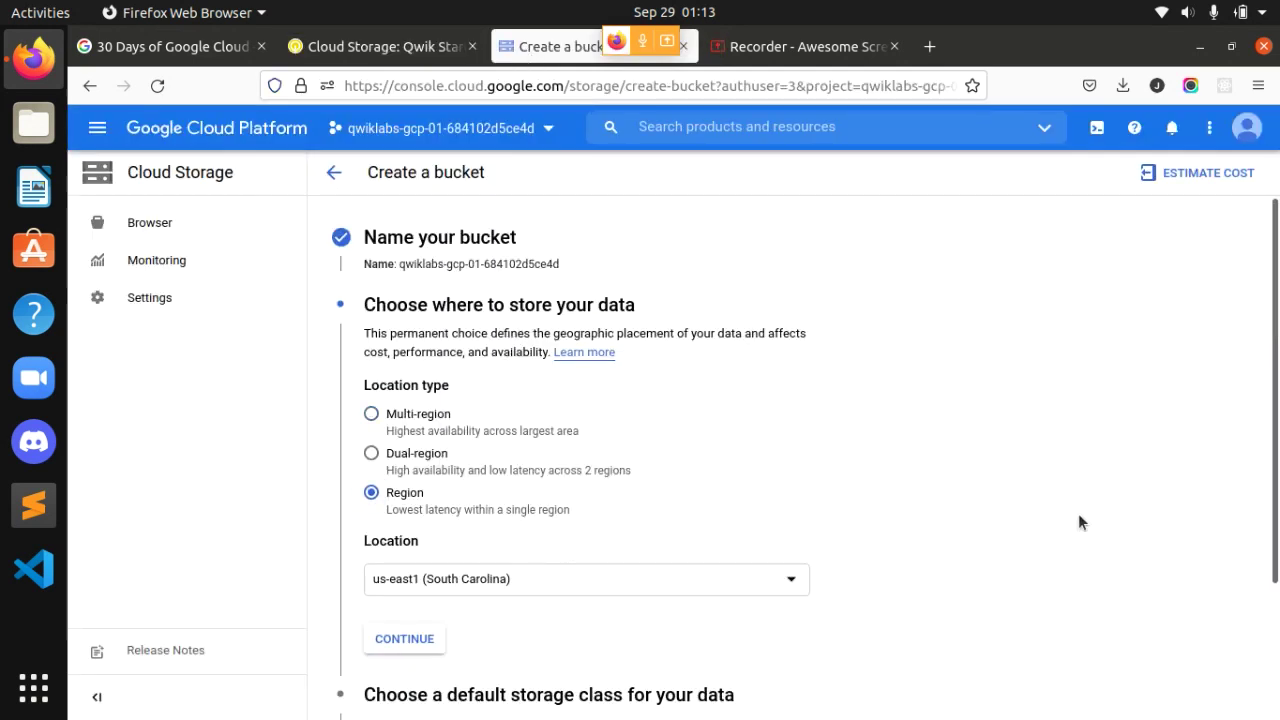
{"action": "scroll", "coordinate": [1046, 523], "scroll_direction": "down", "scroll_amount": 2}
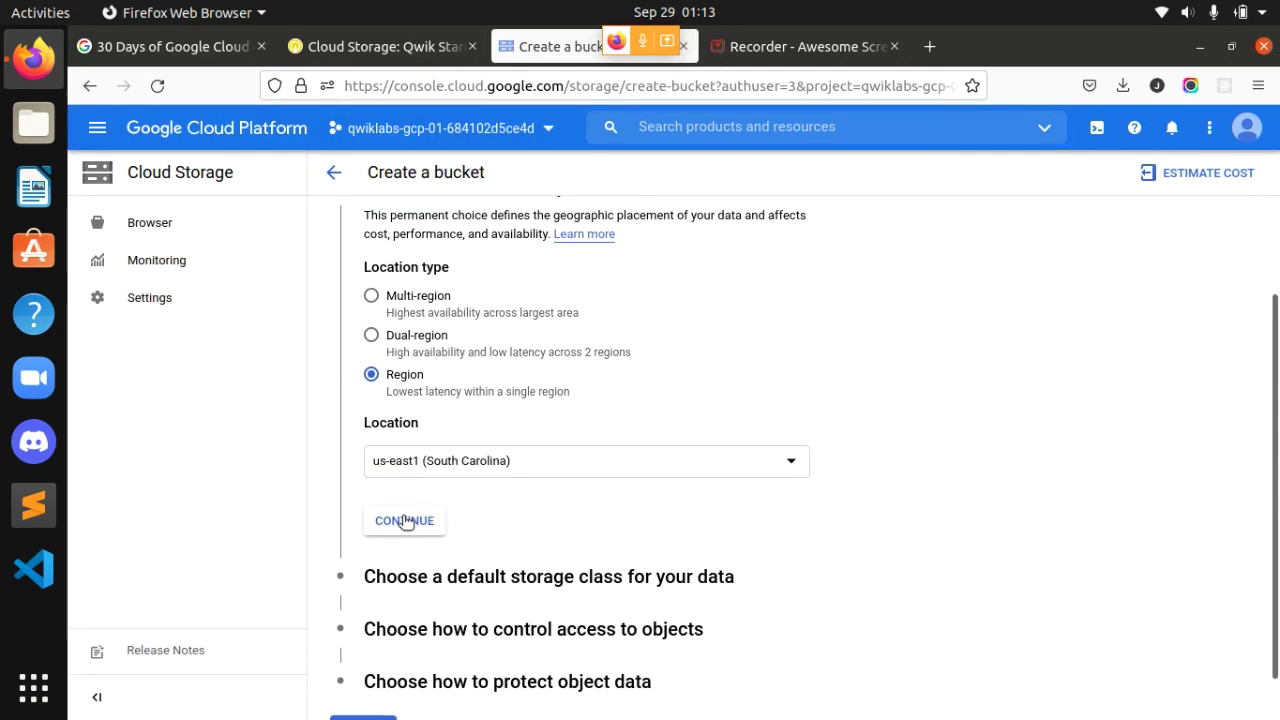
{"action": "left_click", "coordinate": [405, 520]}
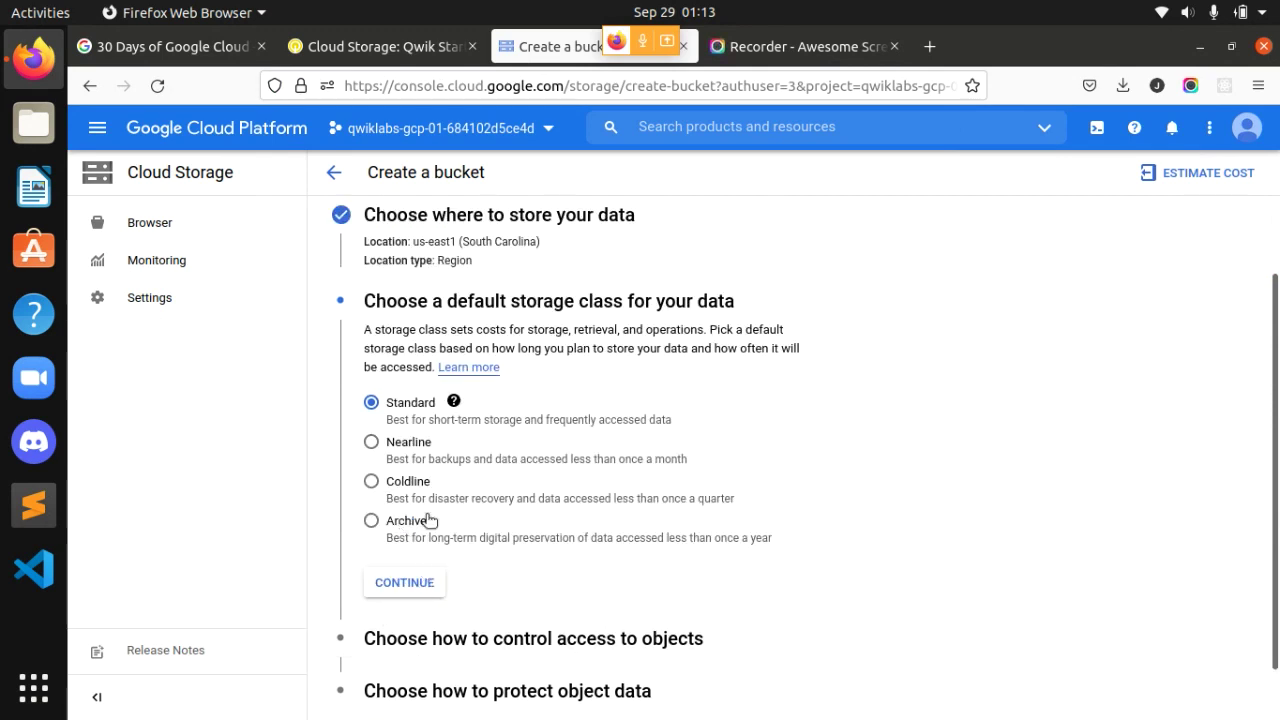
Step: Create the bucket with Standard storage class, enforced public access prevention, Uniform access control and no protection tools, and dismiss the pop-ups
{"action": "left_click", "coordinate": [402, 582]}
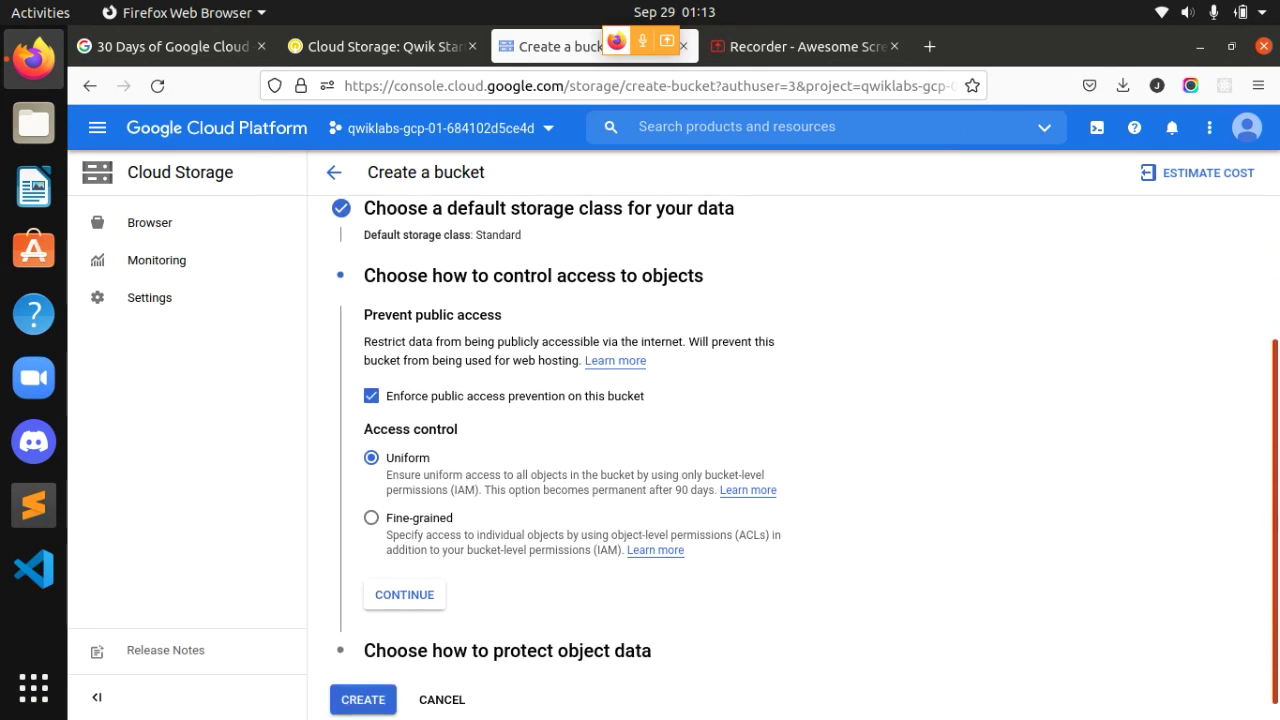
{"action": "left_click", "coordinate": [383, 595]}
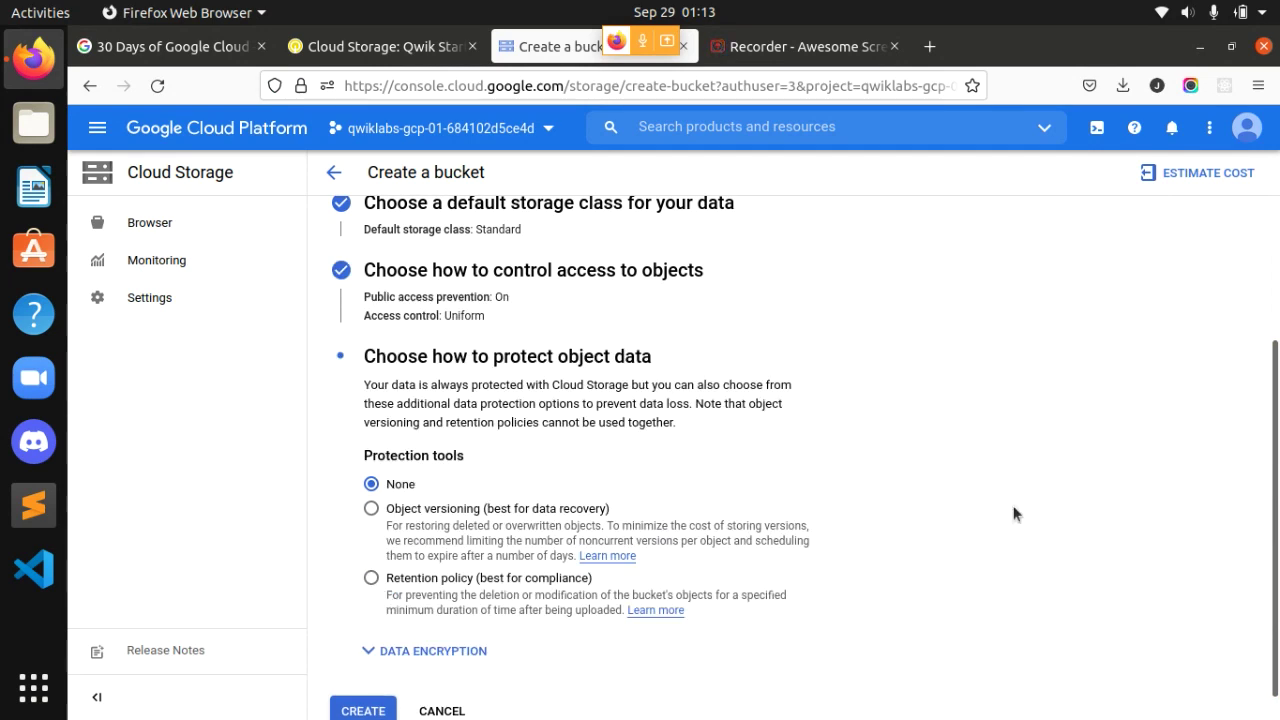
{"action": "left_click", "coordinate": [366, 682]}
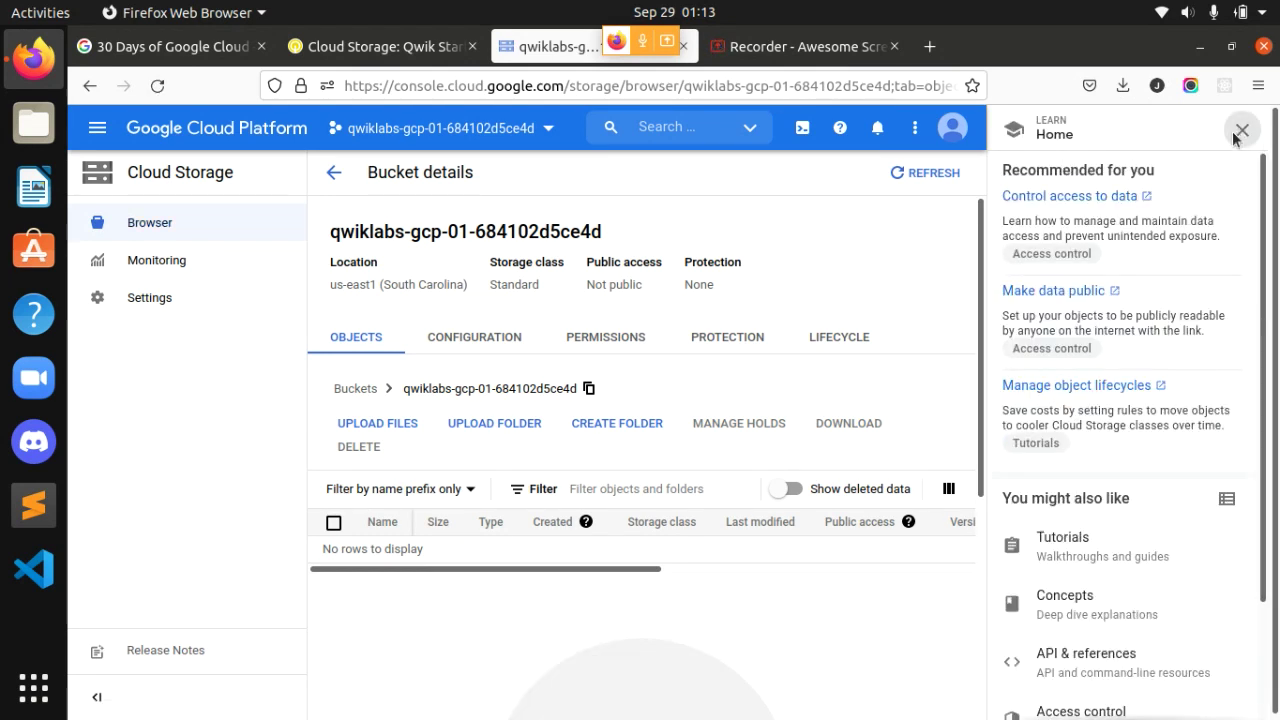
{"action": "left_click", "coordinate": [1240, 131]}
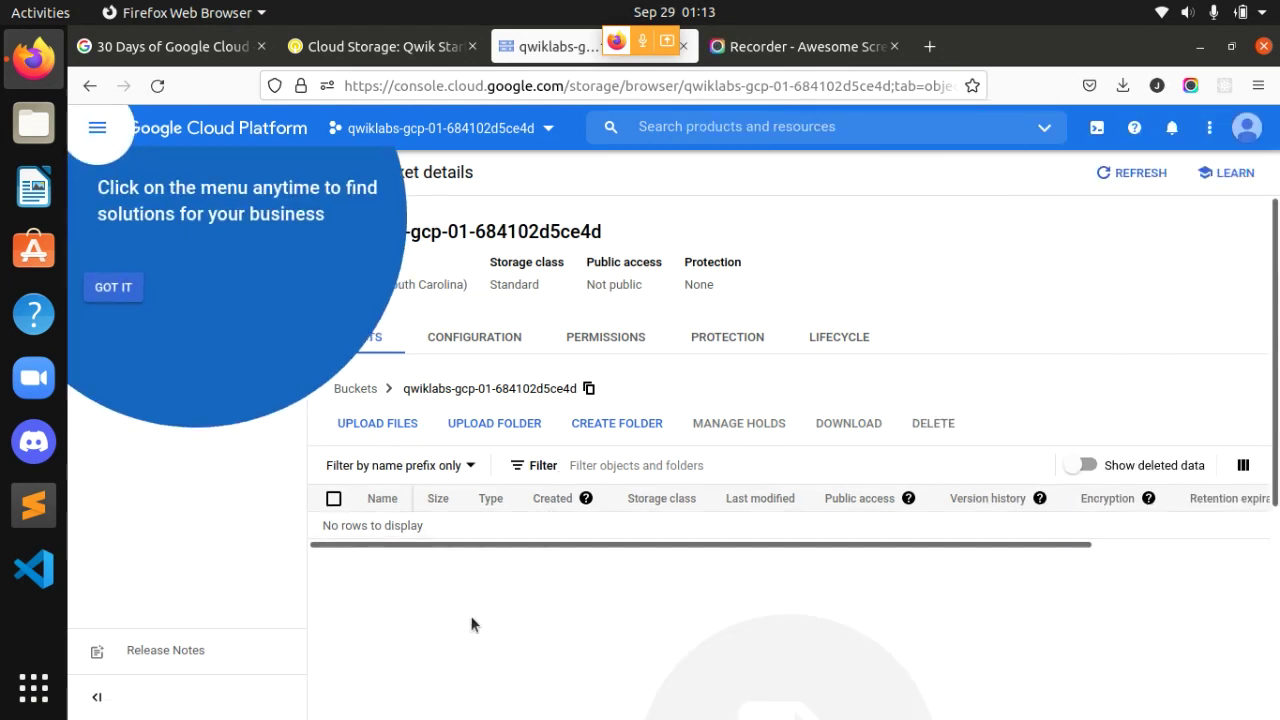
{"action": "left_click", "coordinate": [113, 287]}
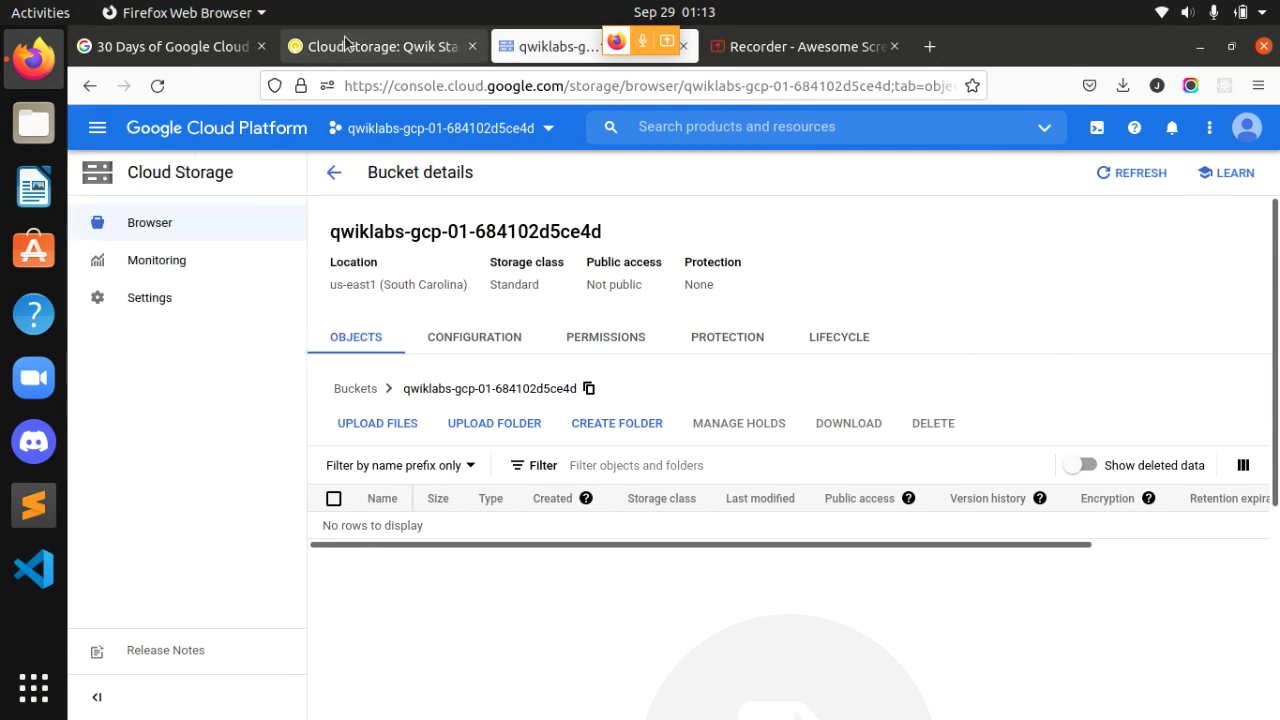
Step: Return to the lab page and check progress on the "Create a bucket" task
{"action": "left_click", "coordinate": [344, 44]}
{"action": "scroll", "coordinate": [720, 468], "scroll_direction": "down", "scroll_amount": 5}
{"action": "left_click", "coordinate": [565, 490]}
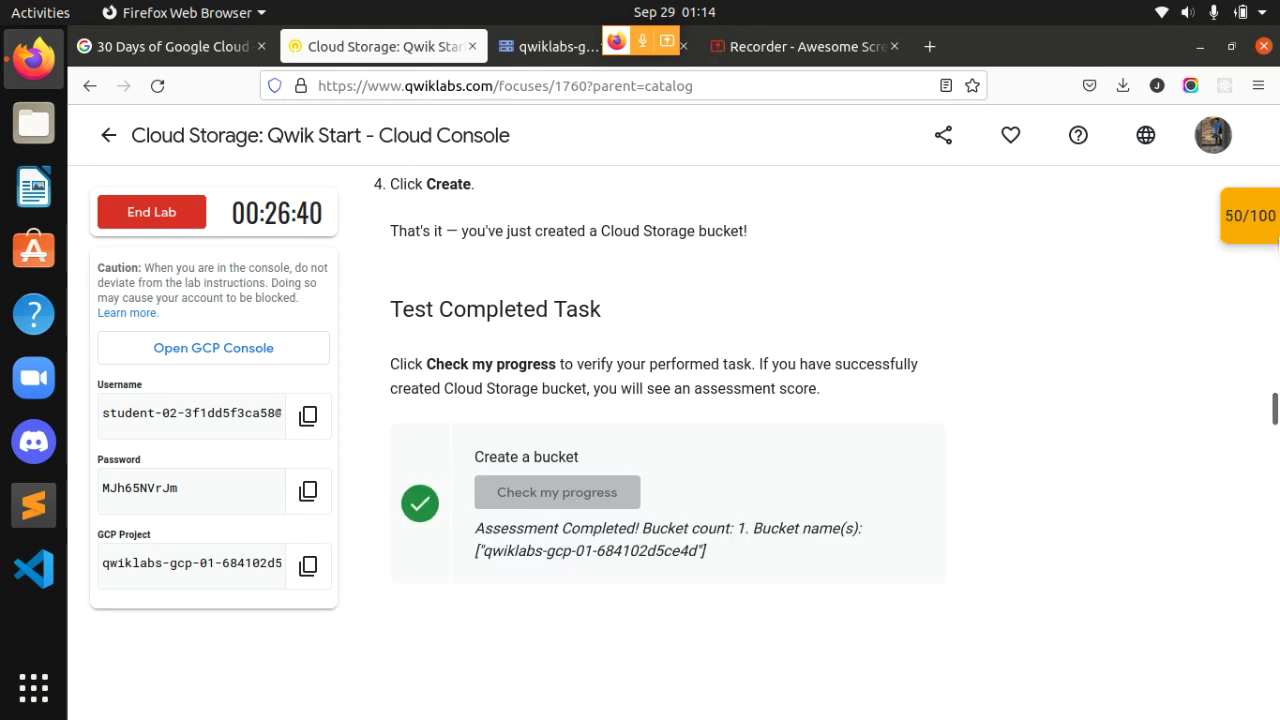
Step: Answer True to the unique bucket name question and submit Coldline, Nearline, Standard and Archive as the storage classes
{"action": "scroll", "coordinate": [1277, 262], "scroll_direction": "down", "scroll_amount": 5}
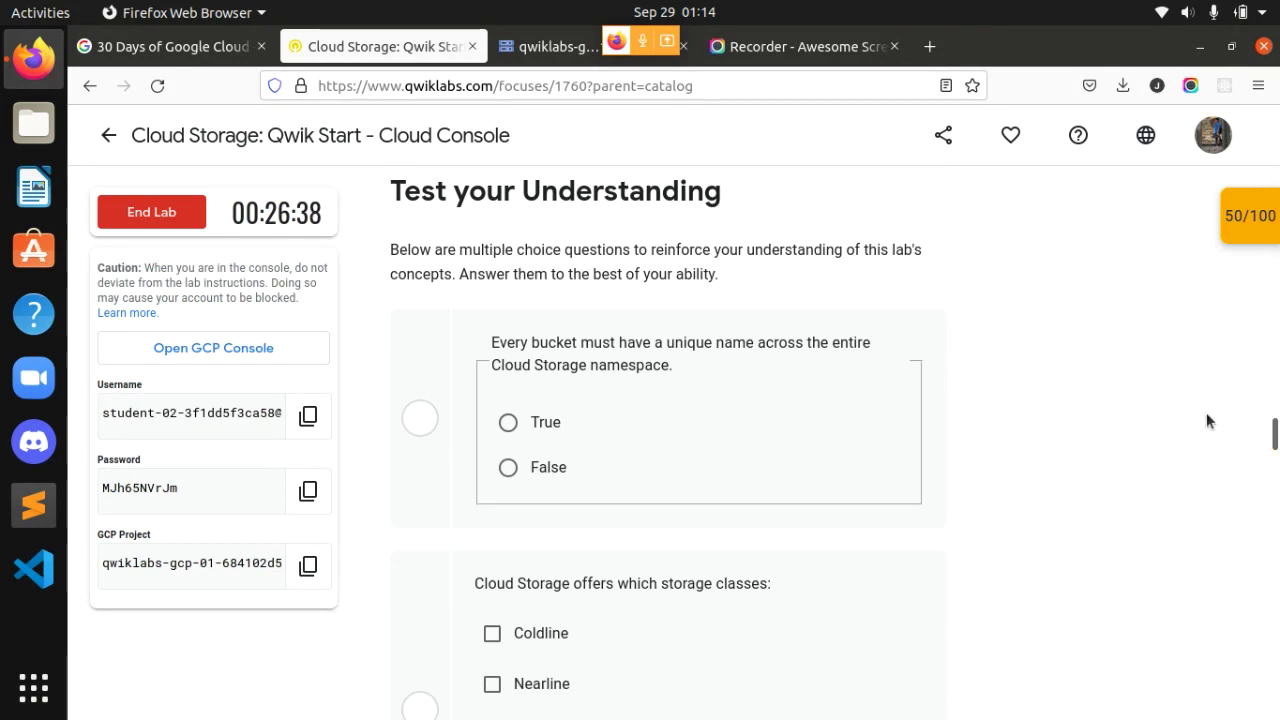
{"action": "left_click", "coordinate": [510, 423]}
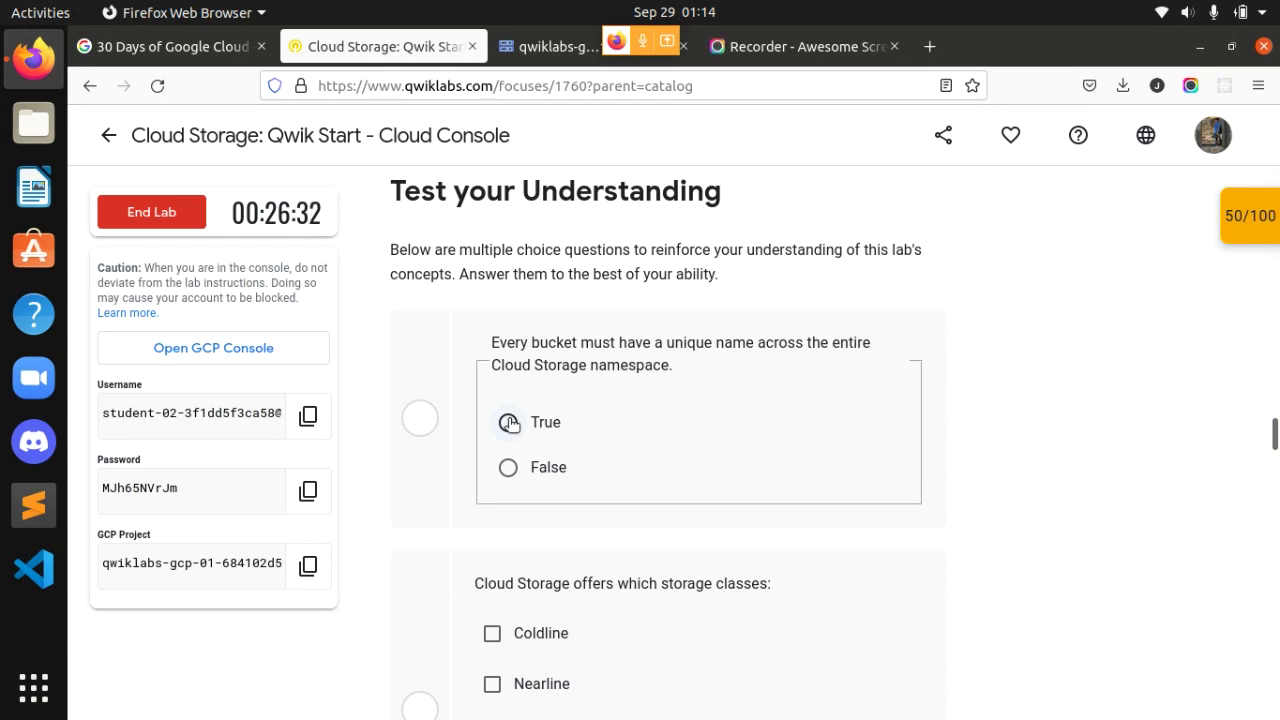
{"action": "left_click", "coordinate": [510, 423]}
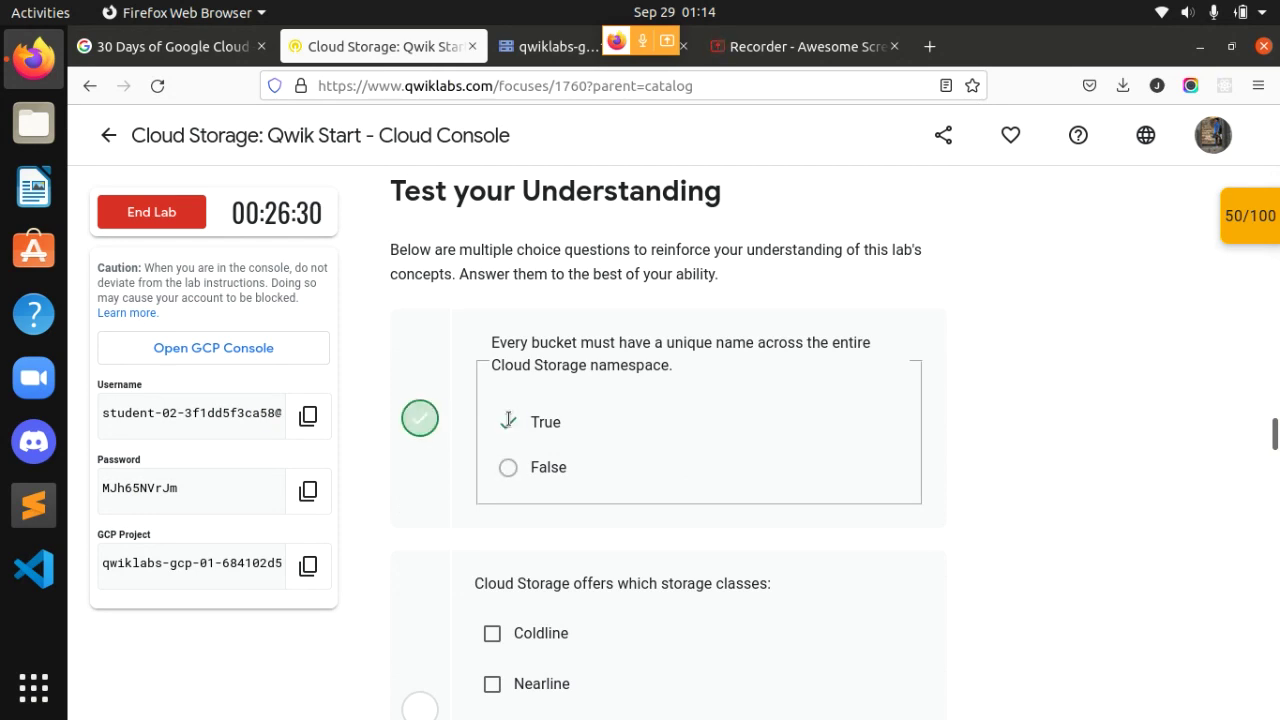
{"action": "scroll", "coordinate": [1270, 443], "scroll_direction": "down", "scroll_amount": 3}
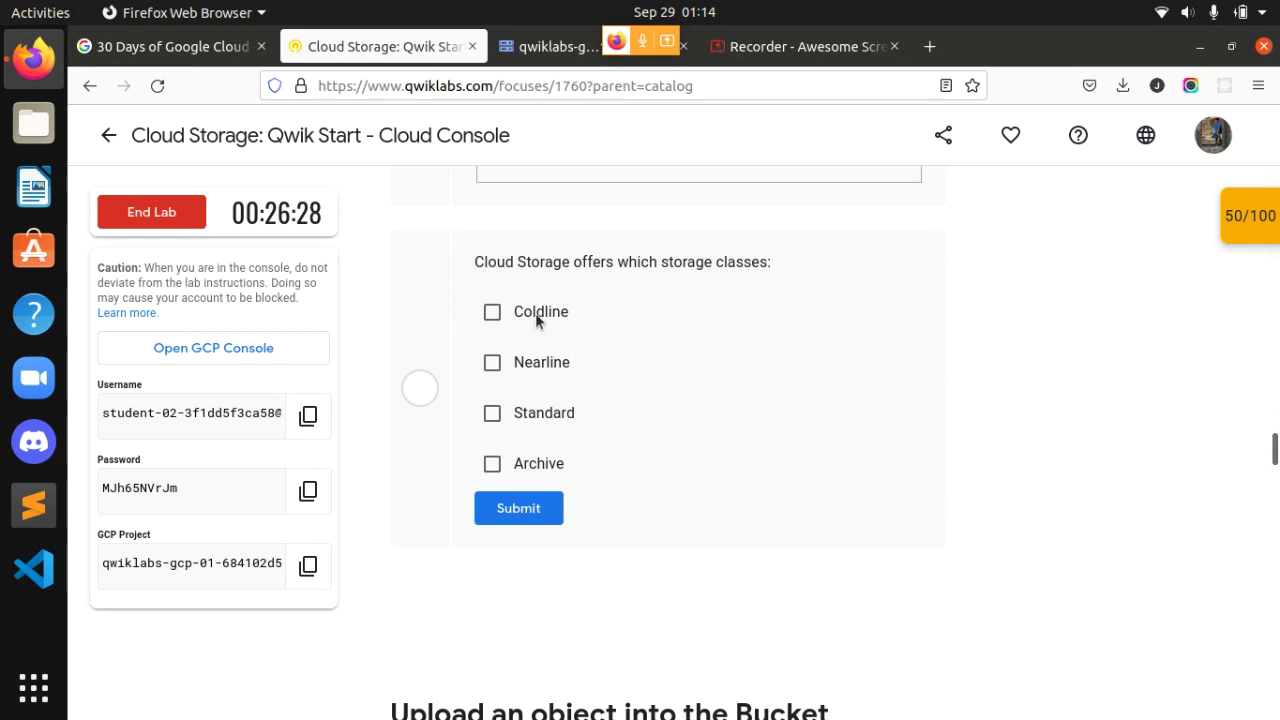
{"action": "left_click", "coordinate": [512, 313]}
{"action": "left_click", "coordinate": [492, 416]}
{"action": "left_click", "coordinate": [496, 462]}
{"action": "left_click", "coordinate": [500, 505]}
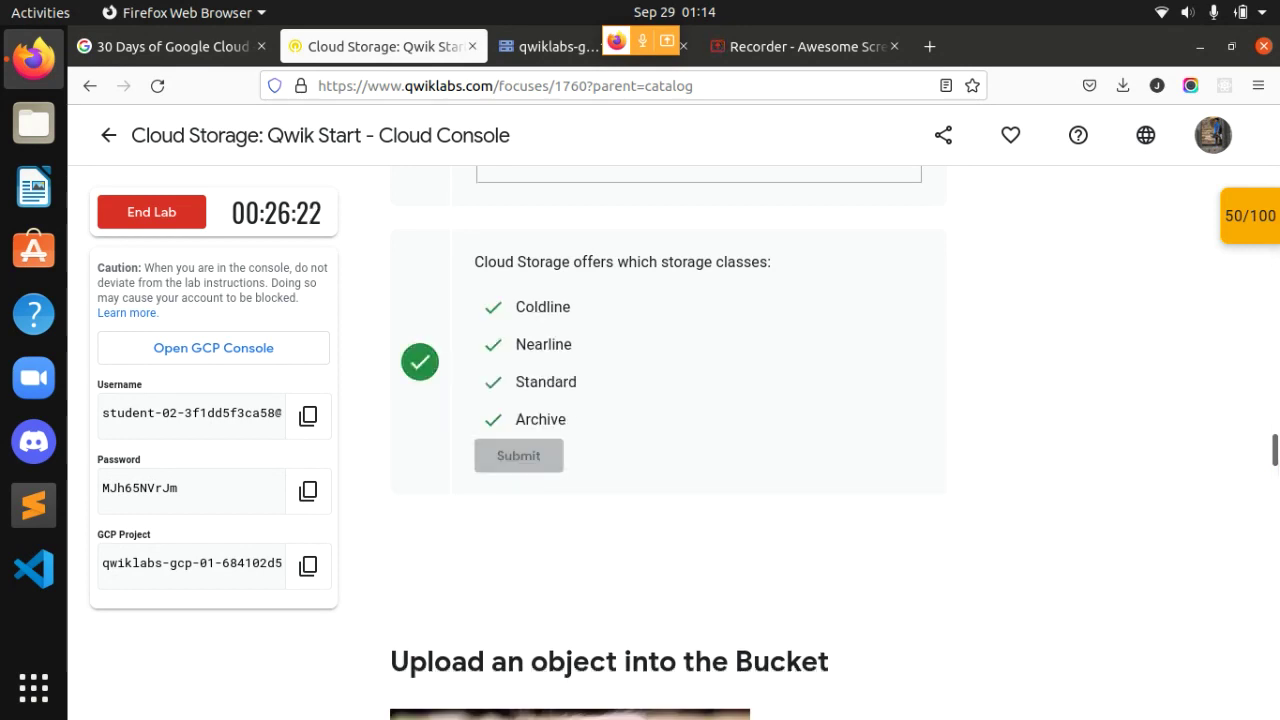
{"action": "scroll", "coordinate": [1262, 478], "scroll_direction": "down", "scroll_amount": 5}
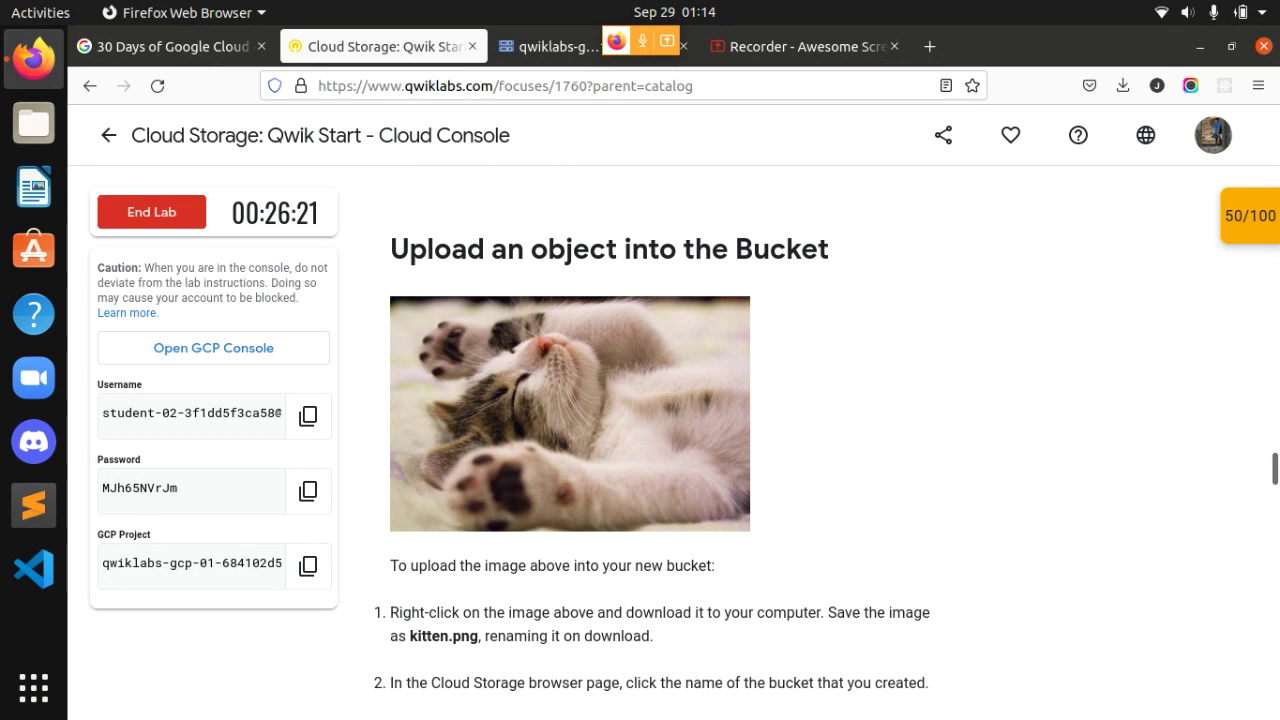
{"action": "scroll", "coordinate": [543, 551], "scroll_direction": "down", "scroll_amount": 1}
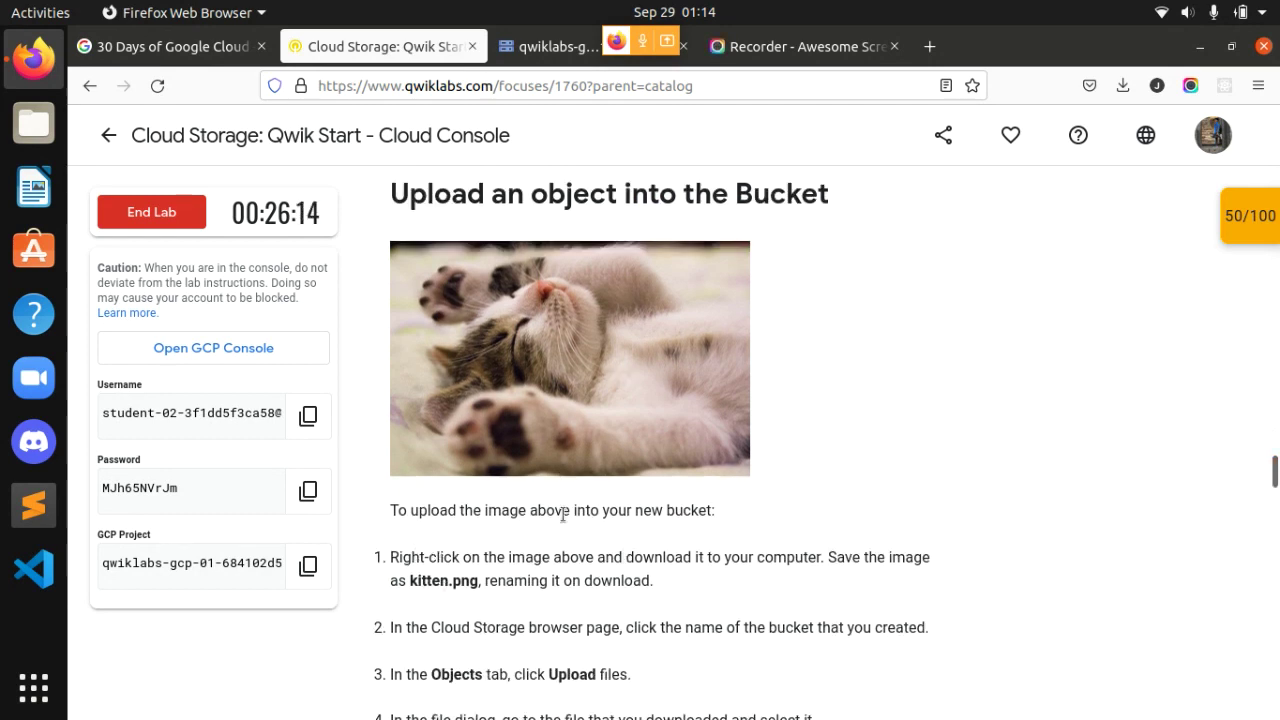
{"action": "right_click", "coordinate": [578, 374]}
{"action": "left_click", "coordinate": [622, 430]}
{"action": "right_click", "coordinate": [627, 313]}
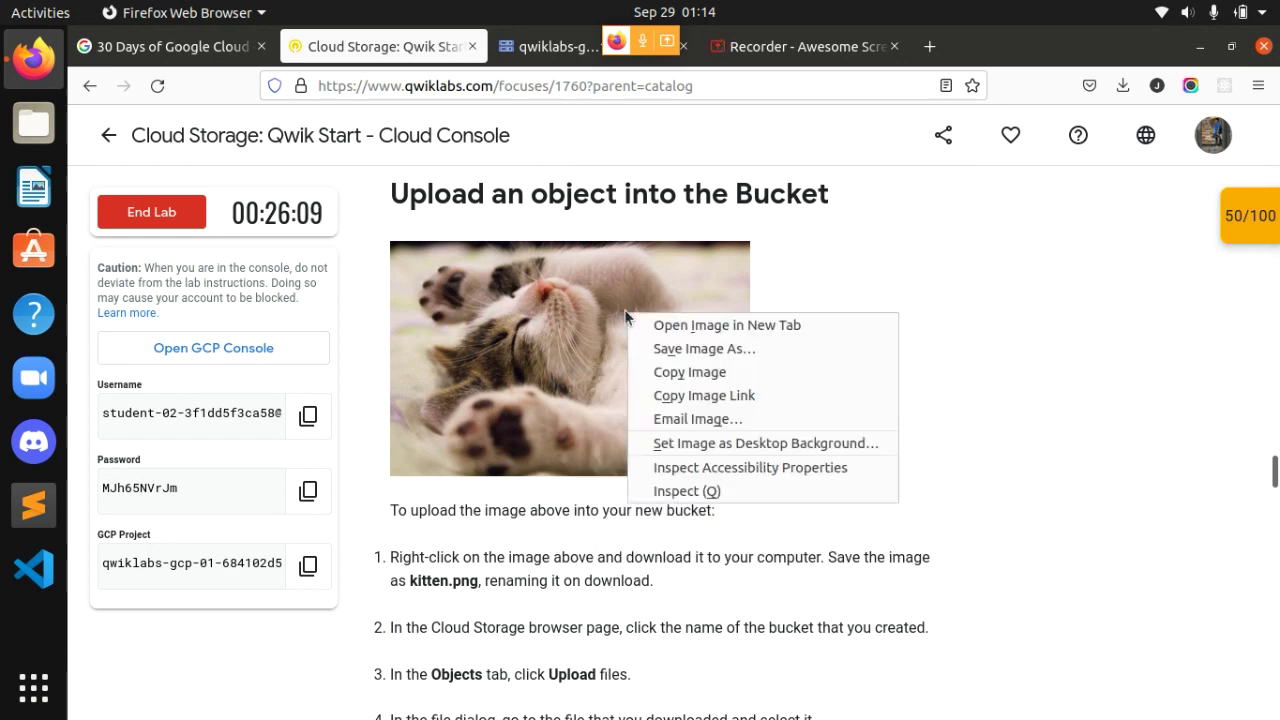
{"action": "left_click", "coordinate": [668, 349]}
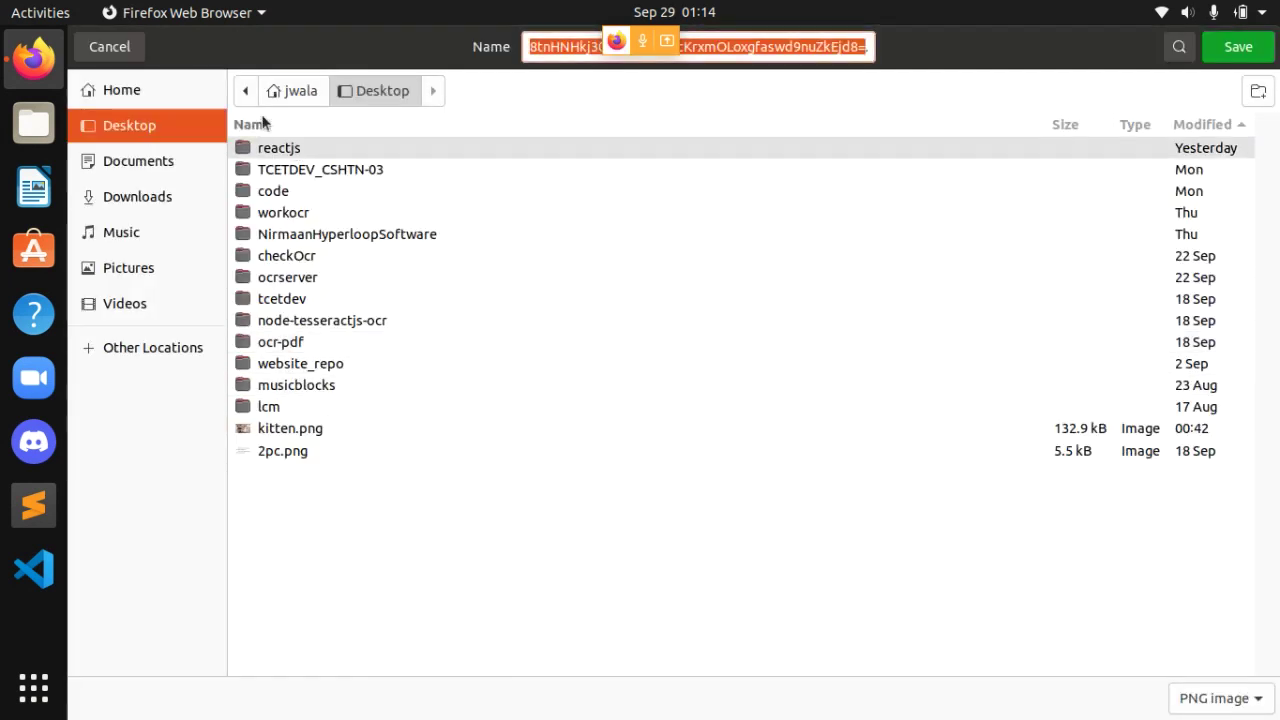
{"action": "left_click", "coordinate": [109, 46]}
Step: Read the lab's steps for uploading the image into the bucket and return to the bucket details in the console
{"action": "scroll", "coordinate": [506, 402], "scroll_direction": "down", "scroll_amount": 4}
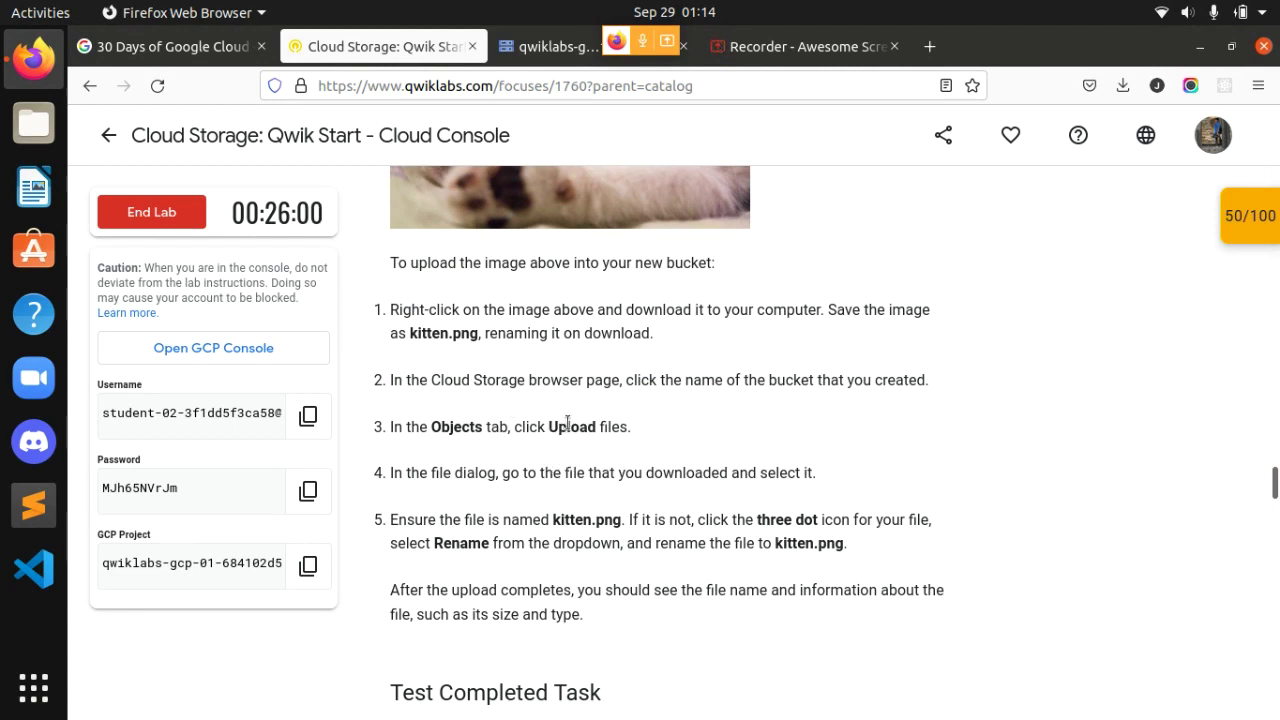
{"action": "left_click_drag", "start_coordinate": [390, 380], "coordinate": [910, 382]}
{"action": "left_click", "coordinate": [608, 423]}
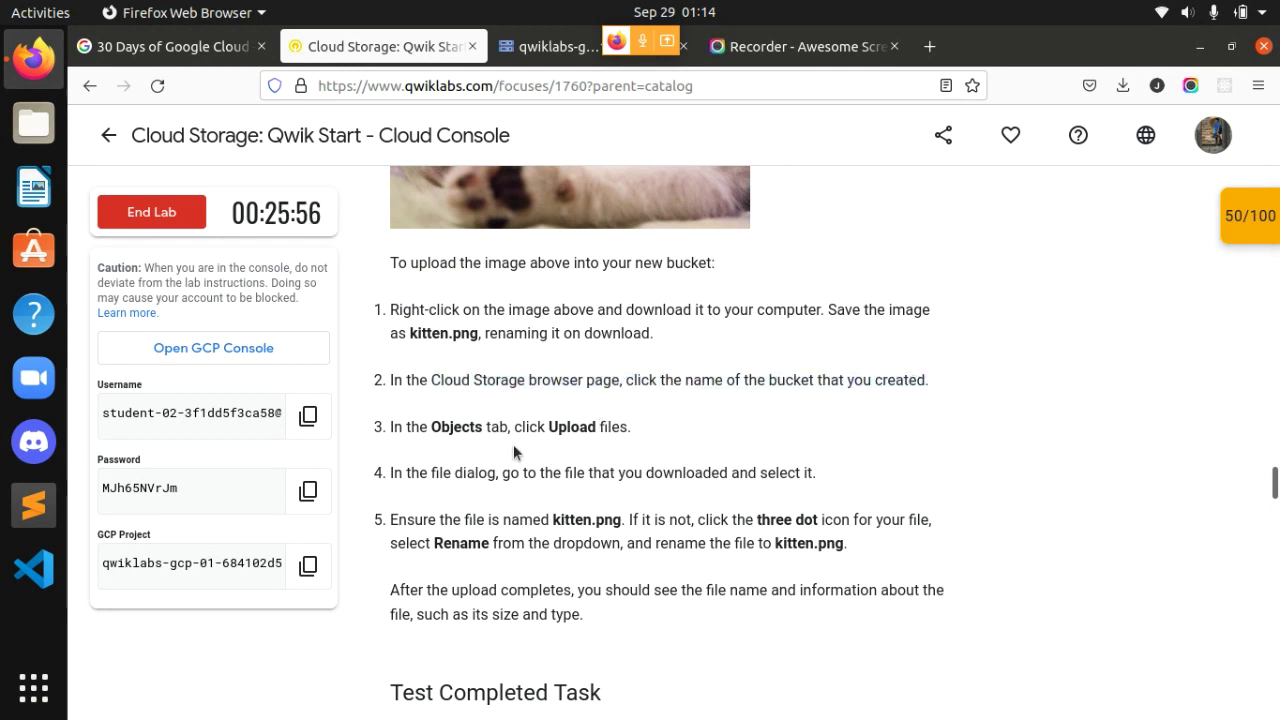
{"action": "left_click_drag", "start_coordinate": [447, 428], "coordinate": [626, 428]}
{"action": "left_click", "coordinate": [659, 428]}
{"action": "left_click", "coordinate": [550, 46]}
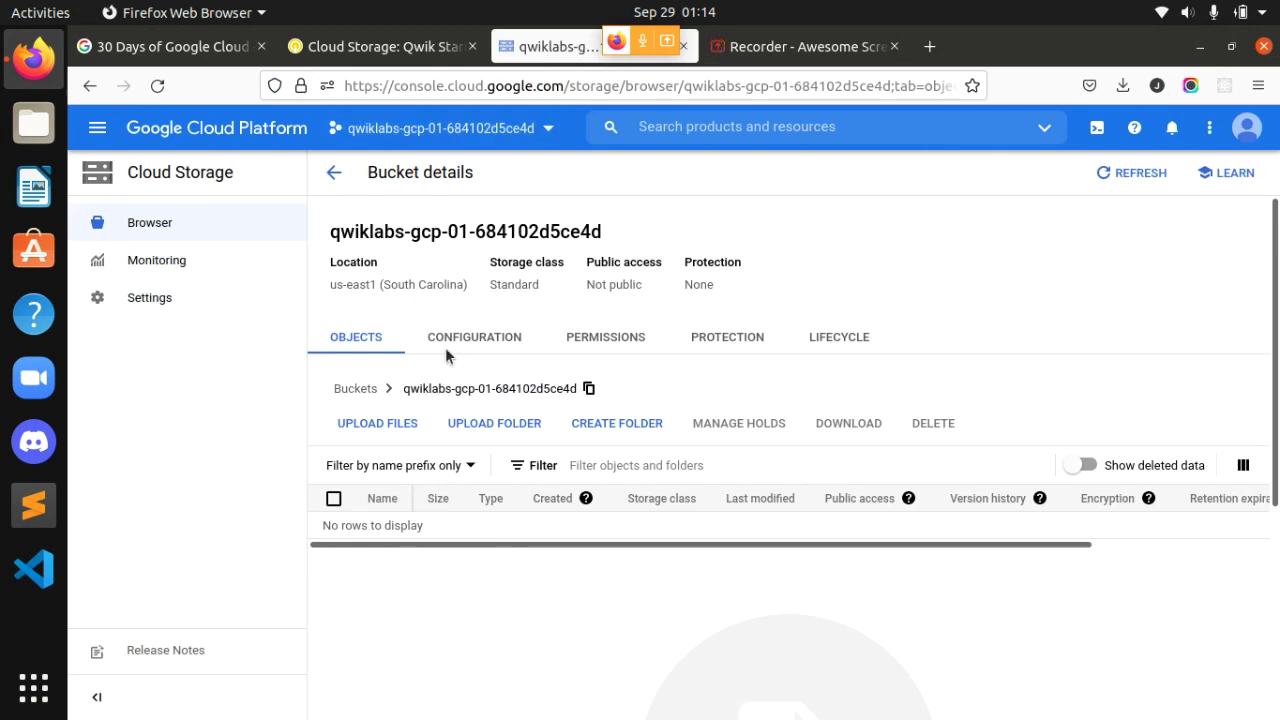
Step: Upload kitten.png from the Desktop folder into the bucket and collapse the upload status
{"action": "left_click", "coordinate": [408, 428]}
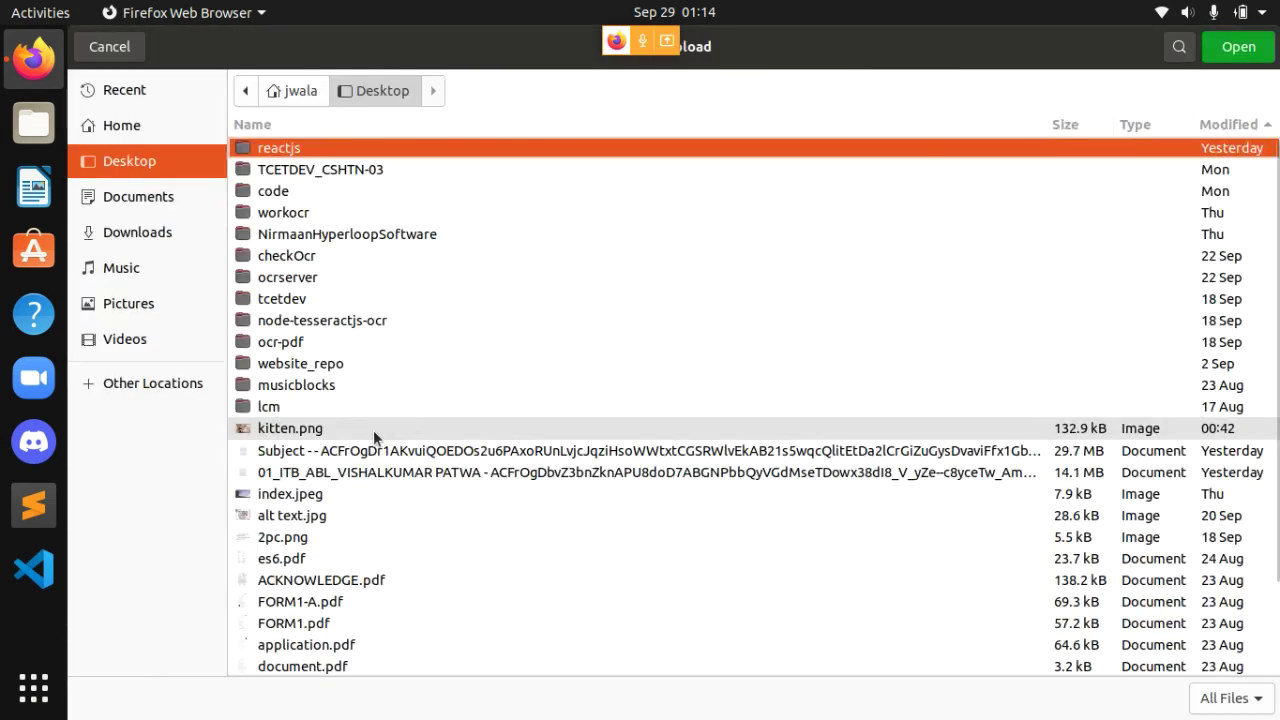
{"action": "double_click", "coordinate": [373, 431]}
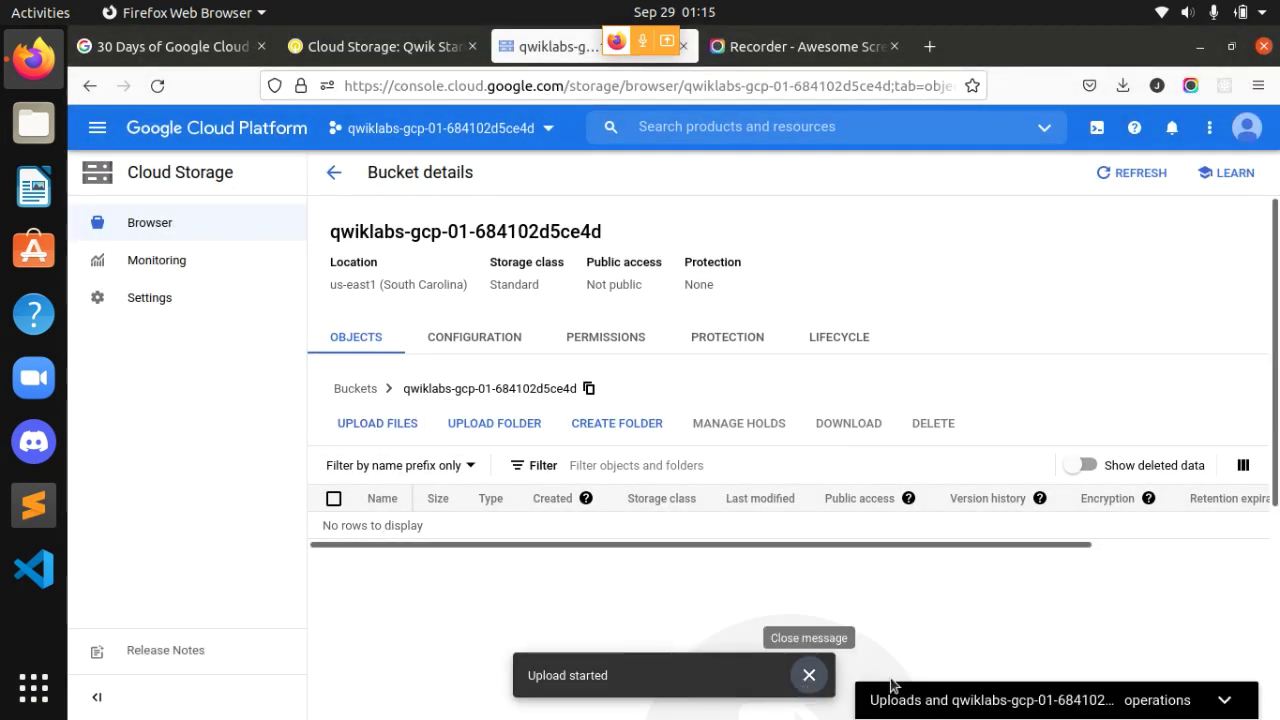
{"action": "left_click", "coordinate": [810, 682]}
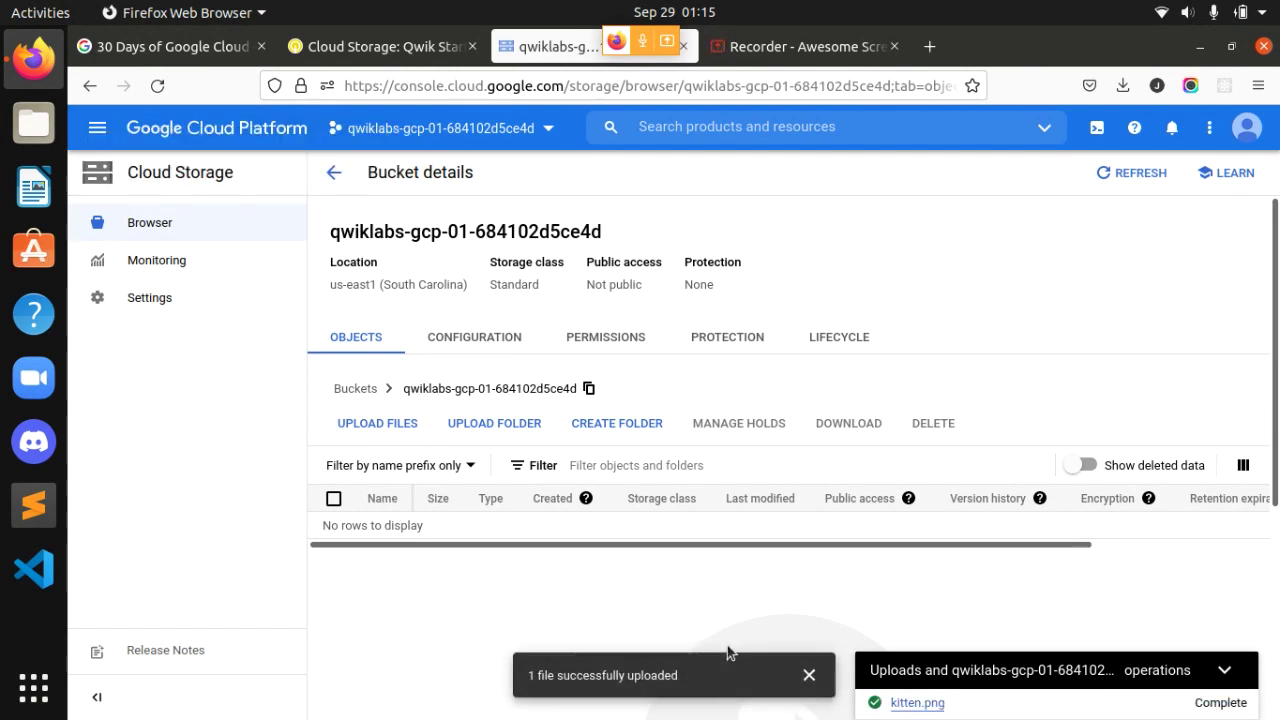
{"action": "left_click", "coordinate": [1224, 670]}
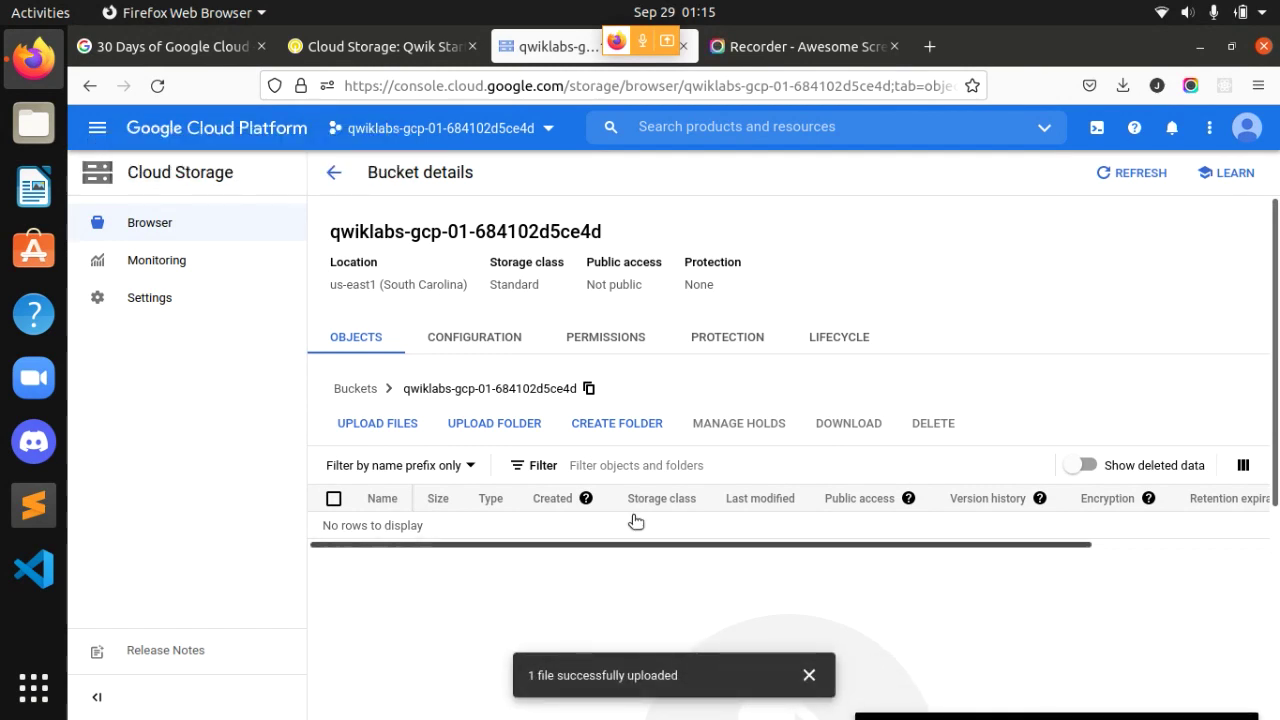
{"action": "left_click_drag", "start_coordinate": [523, 542], "coordinate": [451, 558]}
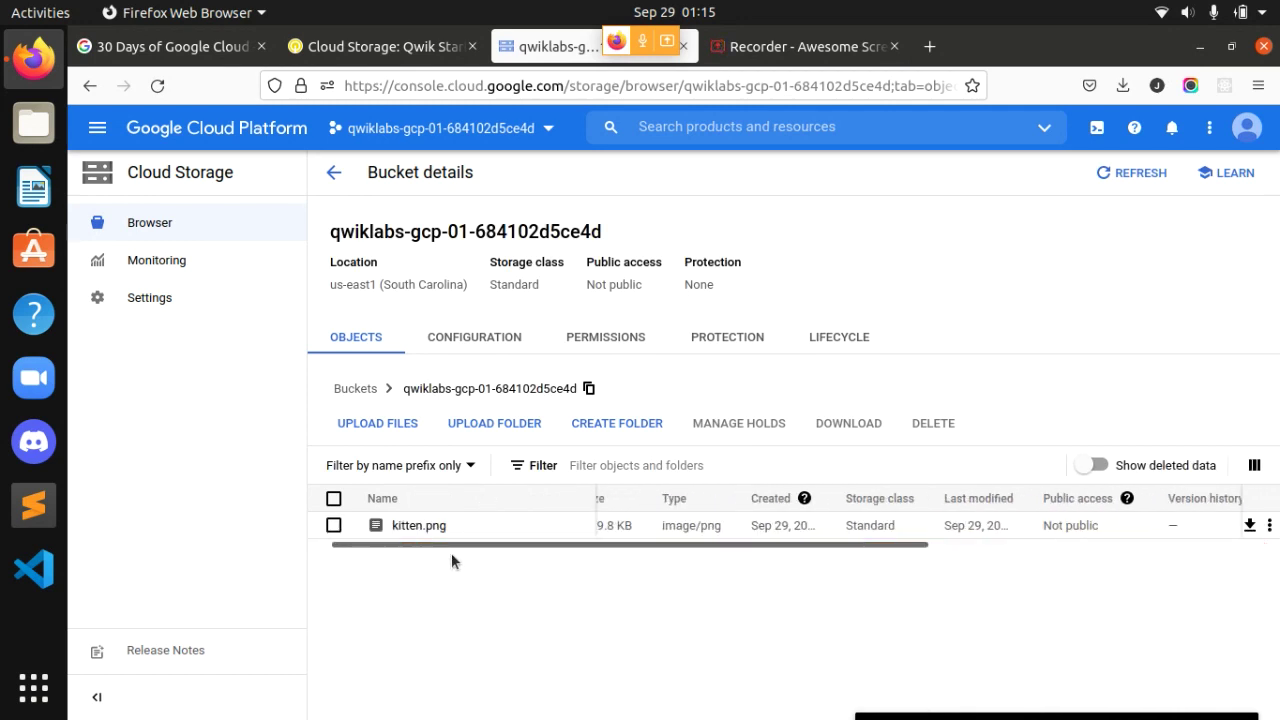
Step: Check progress on the kitten.png upload task and answer True to object names being unique only within a given bucket
{"action": "left_click", "coordinate": [337, 47]}
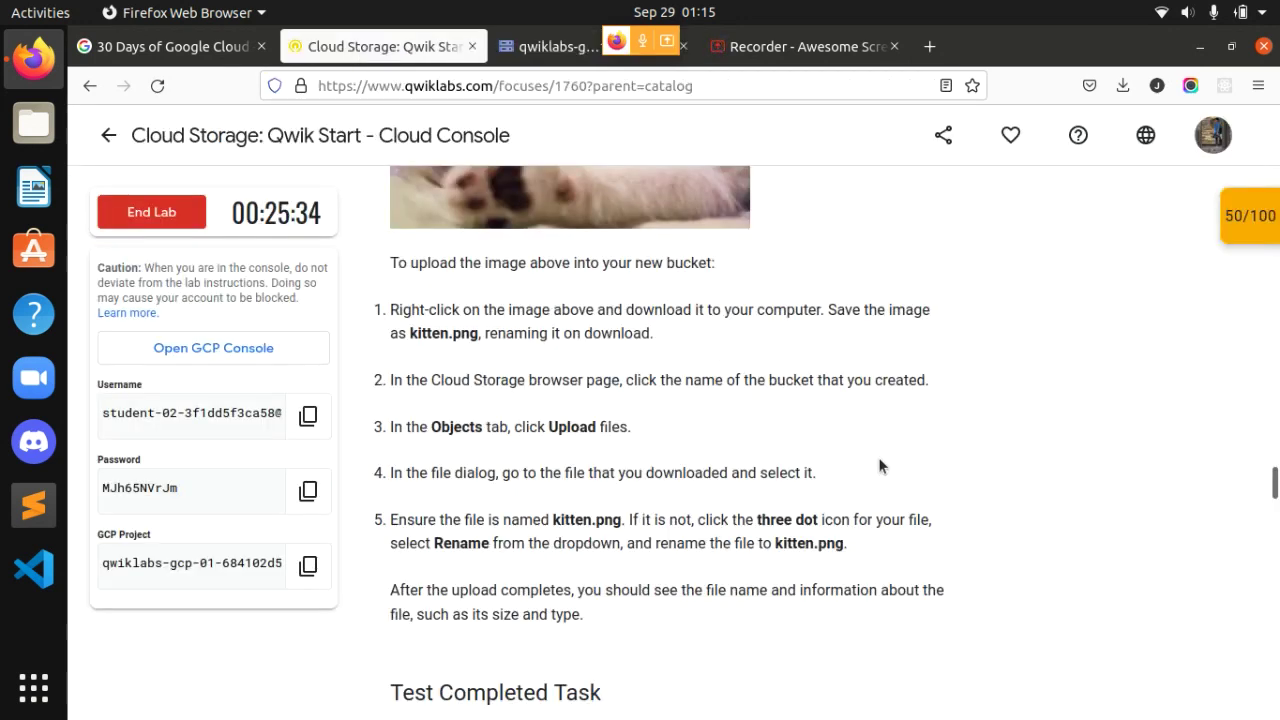
{"action": "scroll", "coordinate": [880, 470], "scroll_direction": "down", "scroll_amount": 2}
{"action": "scroll", "coordinate": [723, 599], "scroll_direction": "down", "scroll_amount": 2}
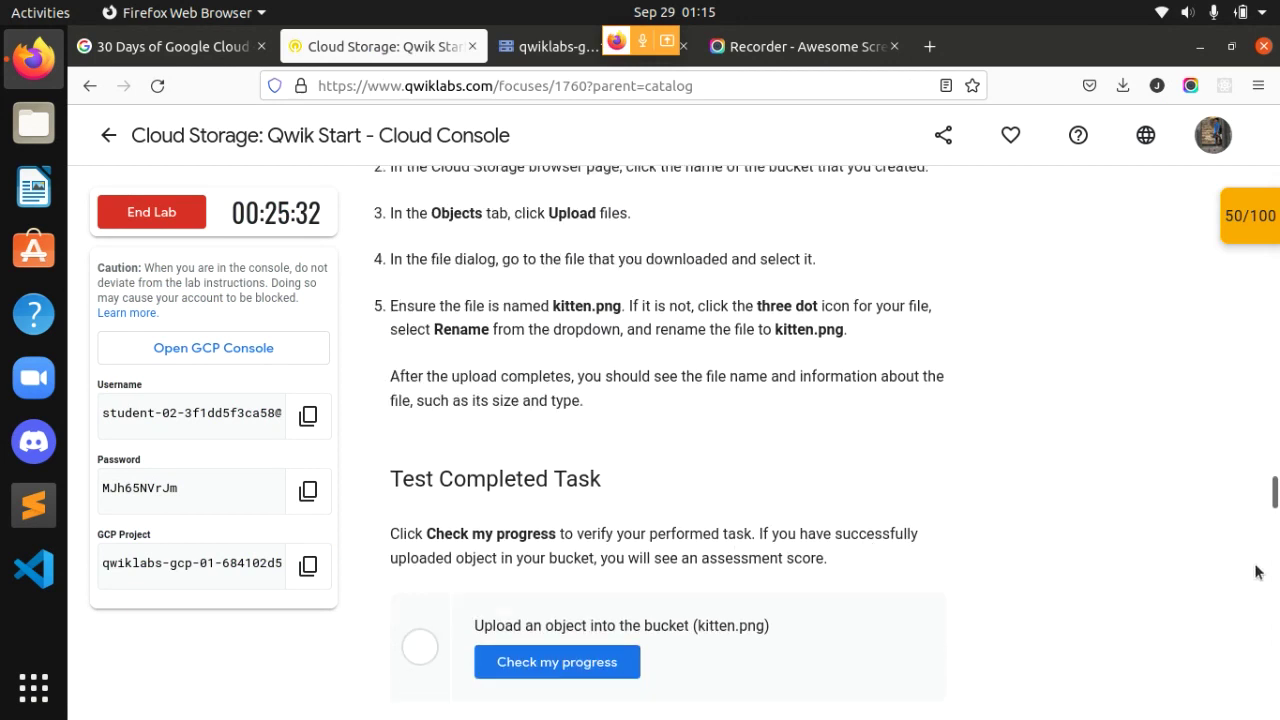
{"action": "left_click", "coordinate": [584, 545]}
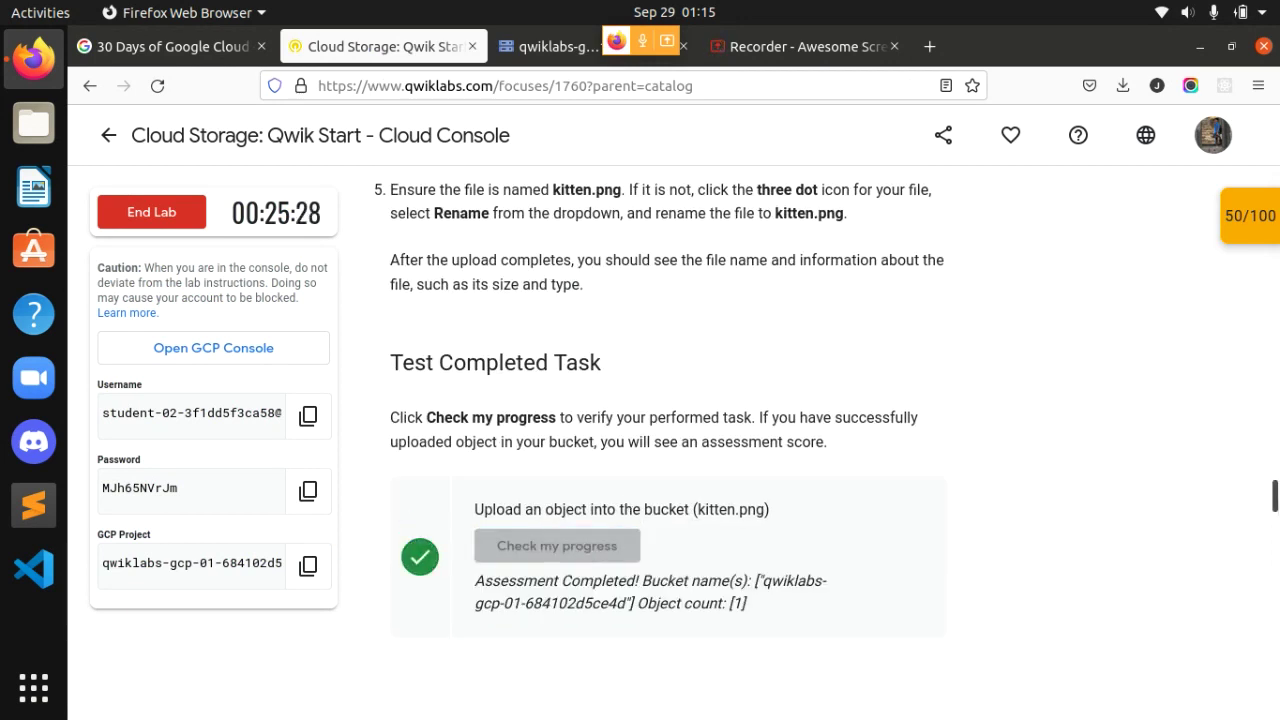
{"action": "scroll", "coordinate": [1260, 530], "scroll_direction": "down", "scroll_amount": 3}
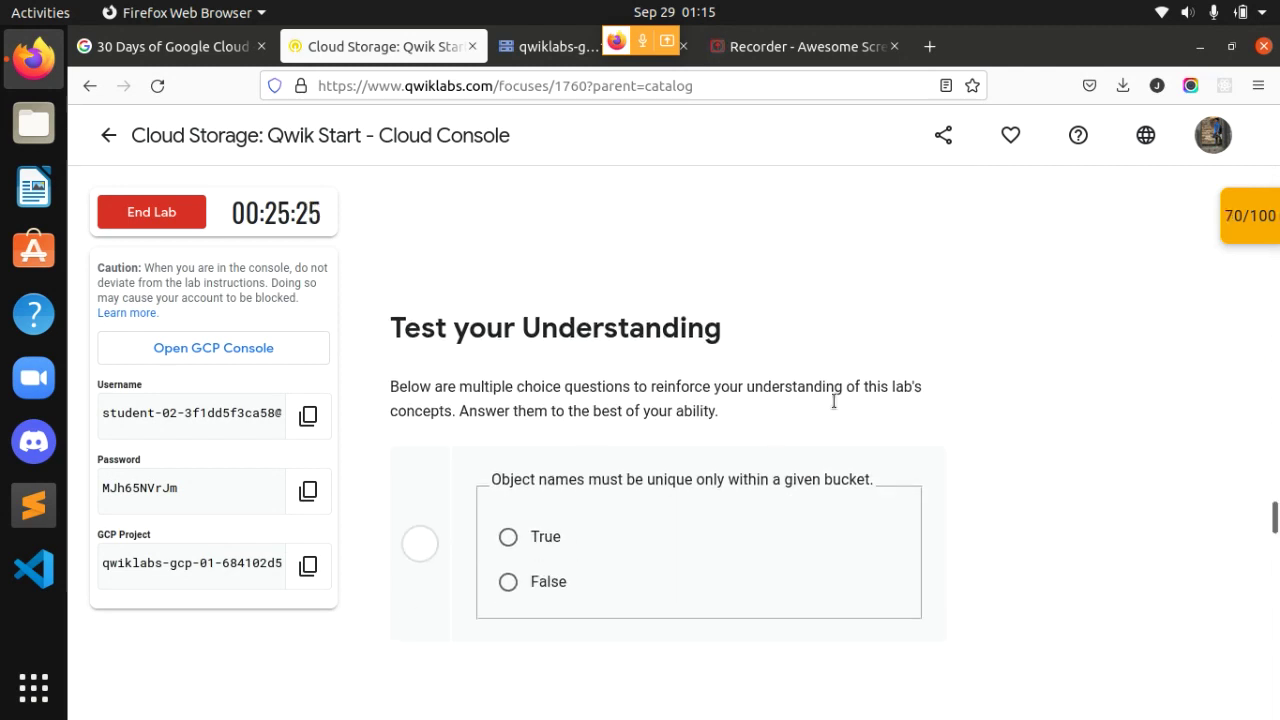
{"action": "left_click", "coordinate": [507, 538]}
Step: Read the lab's Share an Object Publicly instructions on permissions, removing public access prevention and confirming it
{"action": "left_click_drag", "start_coordinate": [1272, 531], "coordinate": [1268, 560]}
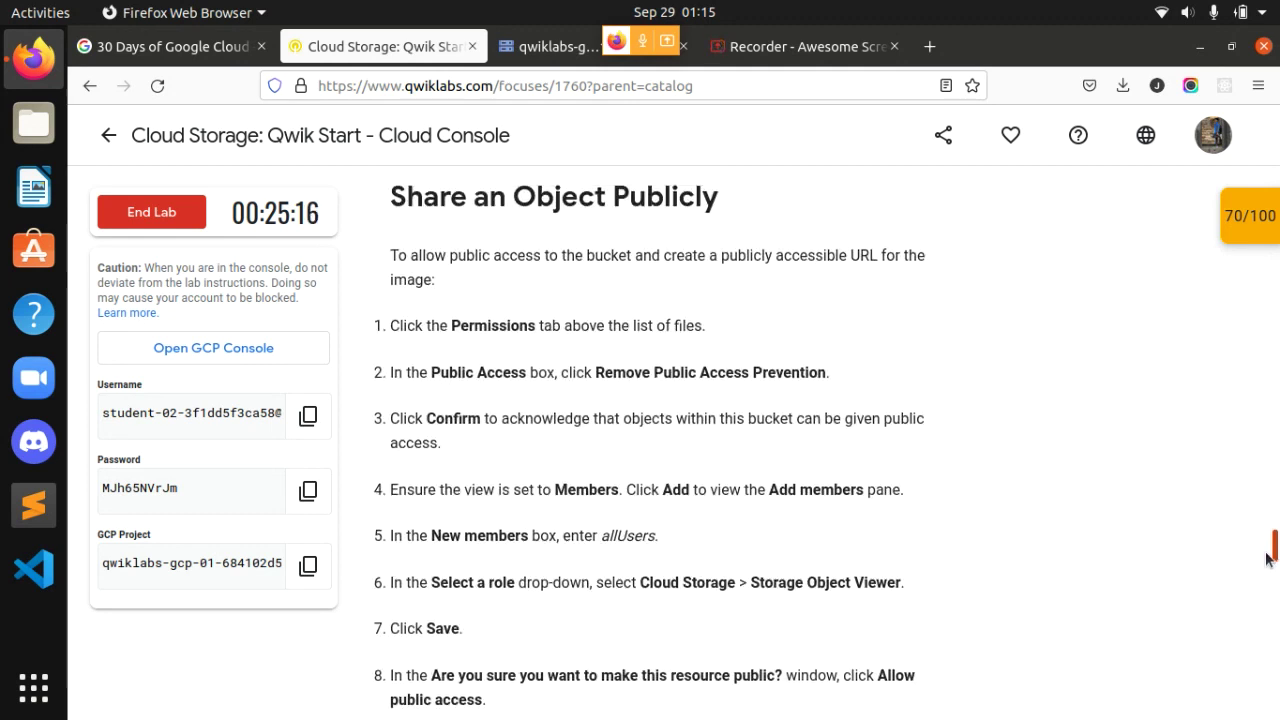
{"action": "left_click_drag", "start_coordinate": [507, 192], "coordinate": [690, 240]}
{"action": "left_click", "coordinate": [566, 366]}
{"action": "left_click_drag", "start_coordinate": [452, 325], "coordinate": [695, 328]}
{"action": "left_click", "coordinate": [741, 331]}
{"action": "left_click_drag", "start_coordinate": [408, 372], "coordinate": [835, 385]}
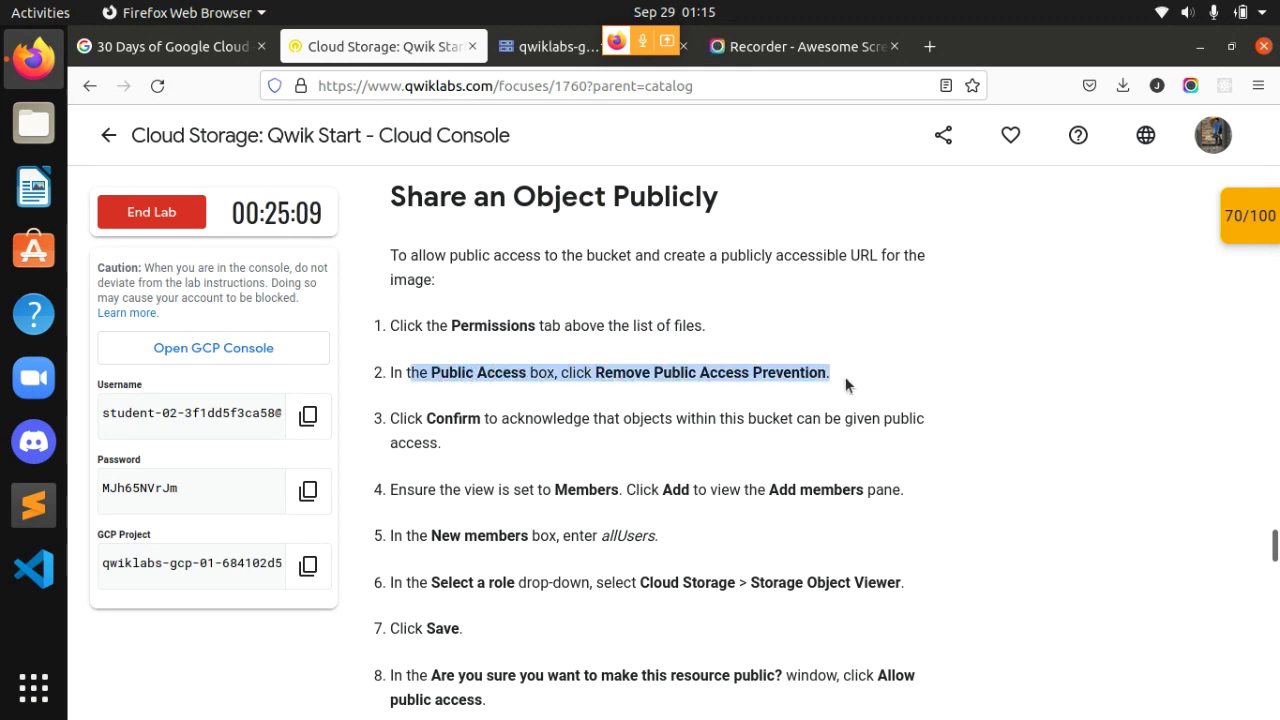
{"action": "left_click", "coordinate": [514, 427]}
{"action": "left_click_drag", "start_coordinate": [389, 428], "coordinate": [700, 449]}
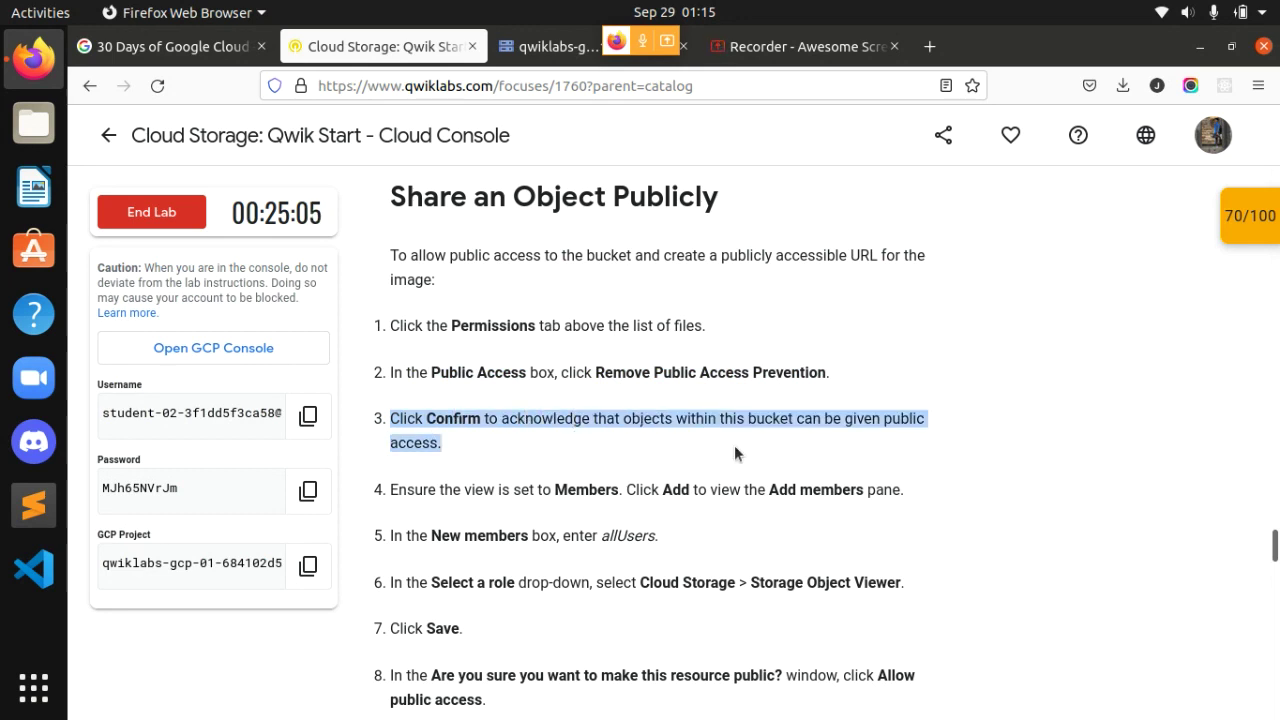
{"action": "left_click", "coordinate": [550, 452]}
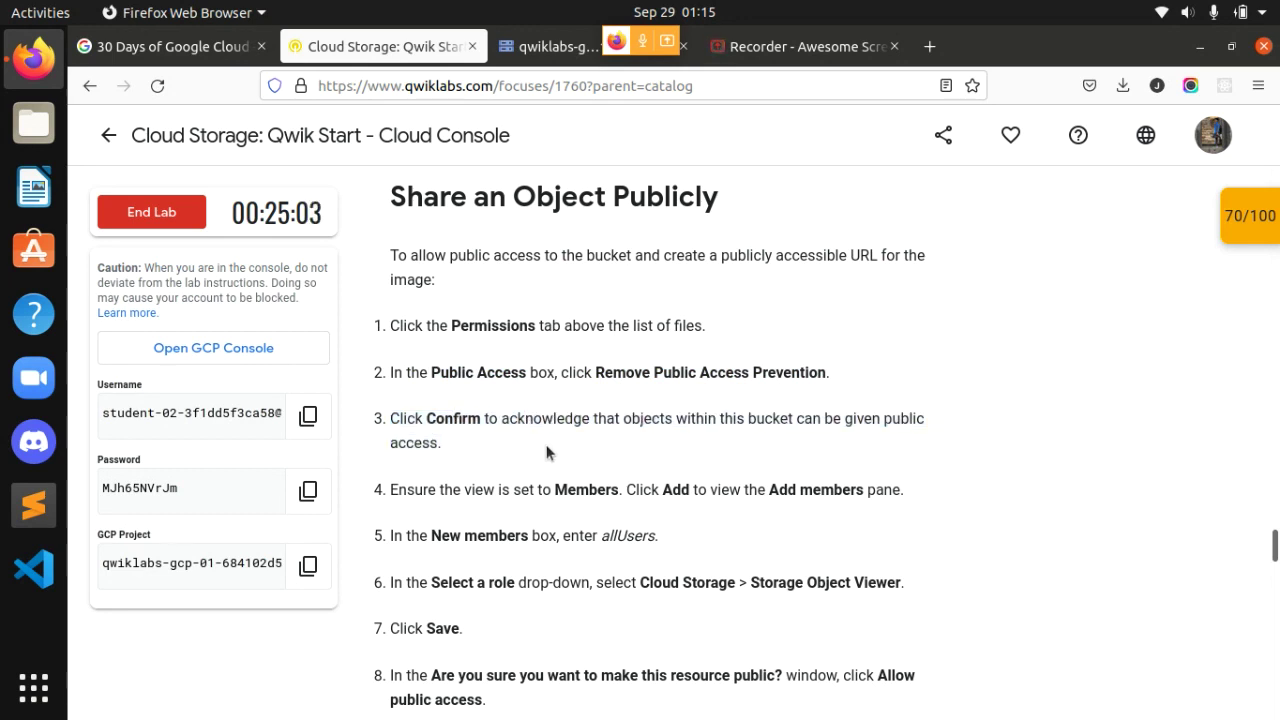
Step: Remove public access prevention from the bucket in its permissions and confirm the removal
{"action": "left_click", "coordinate": [524, 55]}
{"action": "left_click", "coordinate": [595, 339]}
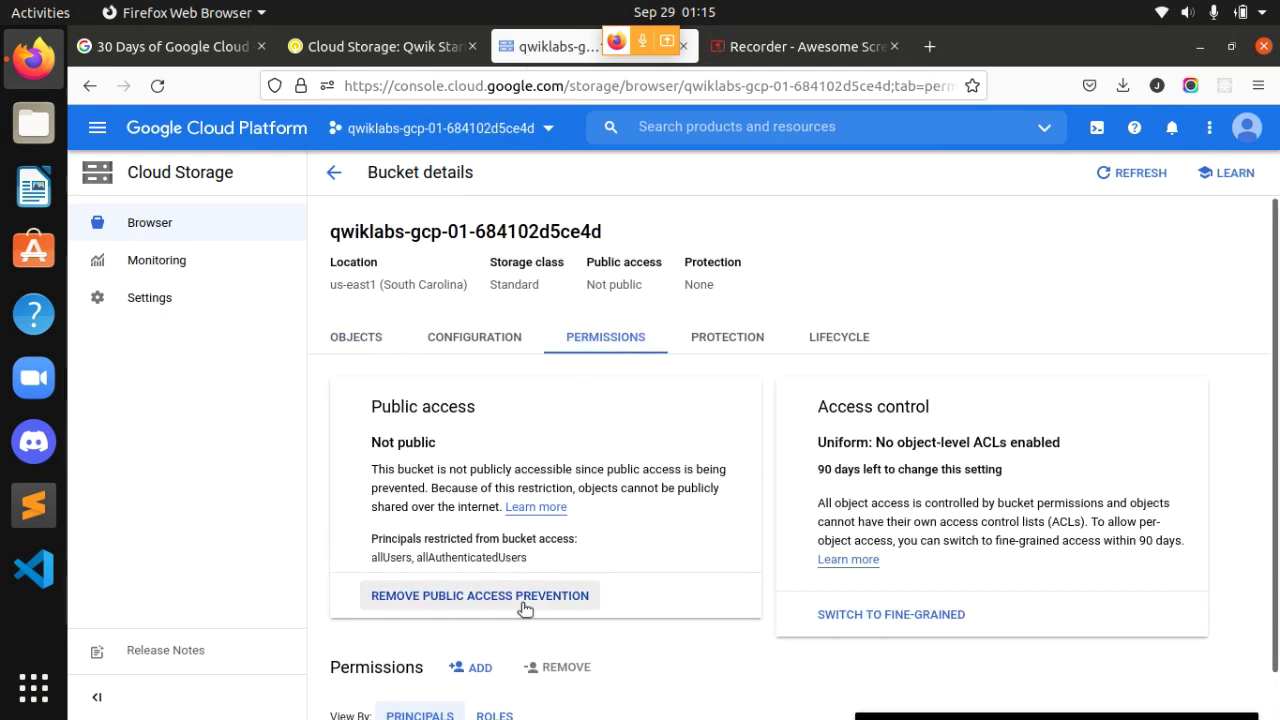
{"action": "left_click", "coordinate": [525, 607]}
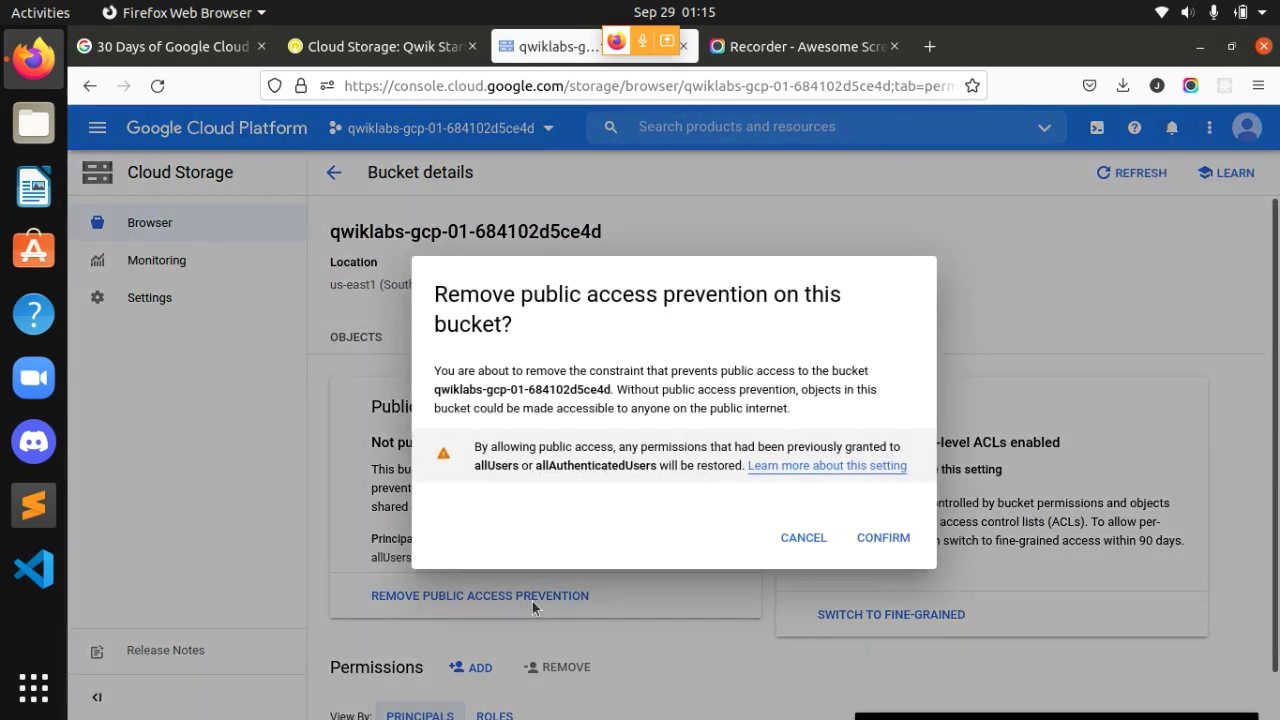
{"action": "left_click", "coordinate": [883, 538]}
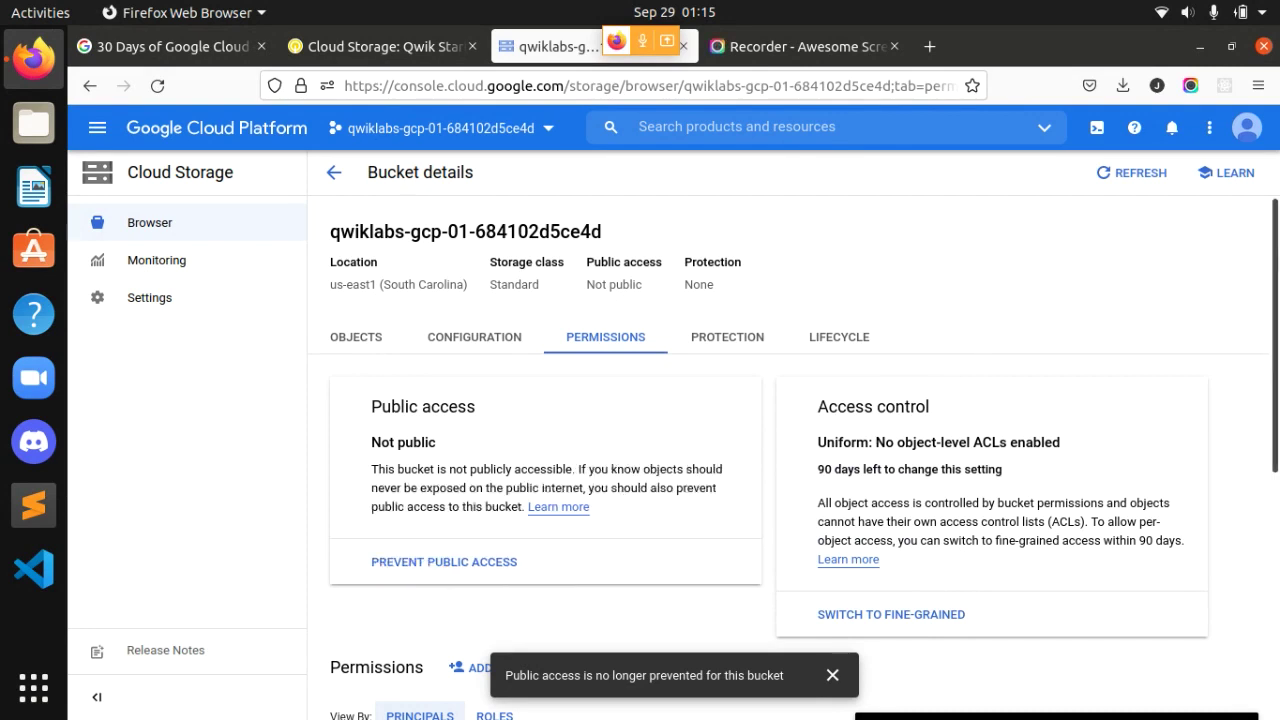
{"action": "scroll", "coordinate": [380, 454], "scroll_direction": "down", "scroll_amount": 2}
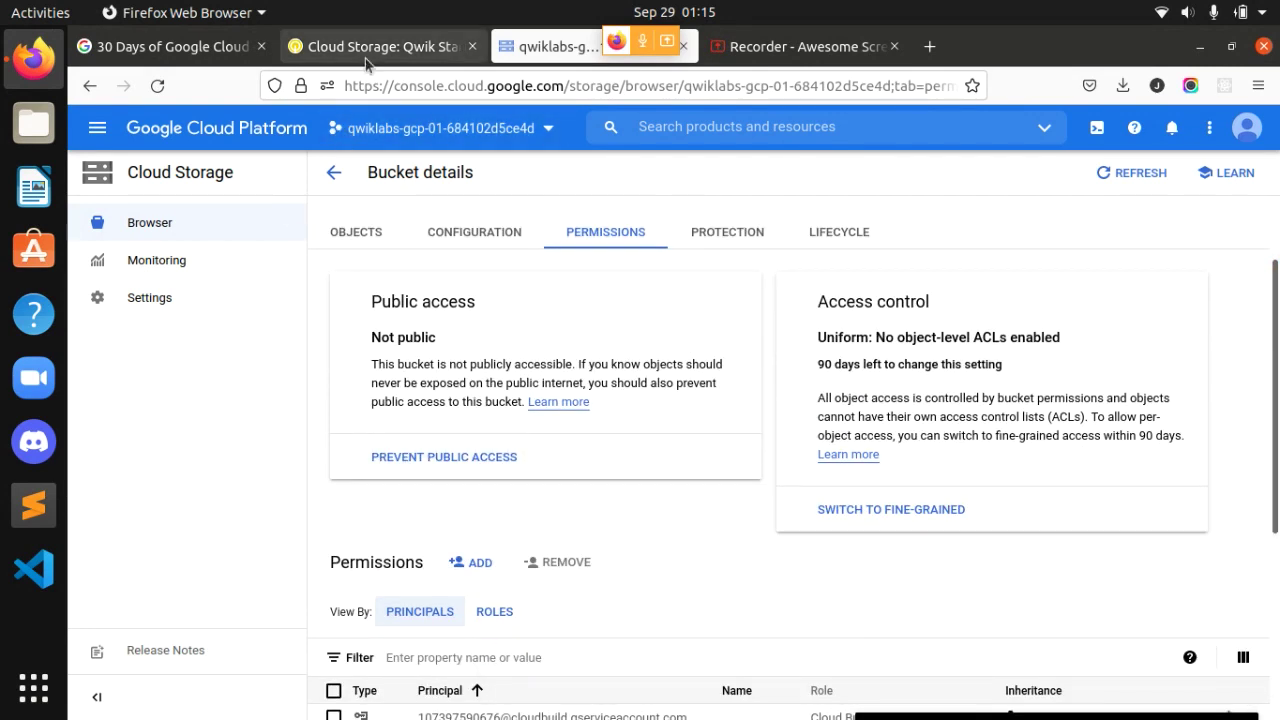
Step: Consult the lab's step on adding members and start adding principals to the bucket's permissions
{"action": "left_click", "coordinate": [380, 46]}
{"action": "scroll", "coordinate": [682, 439], "scroll_direction": "down", "scroll_amount": 3}
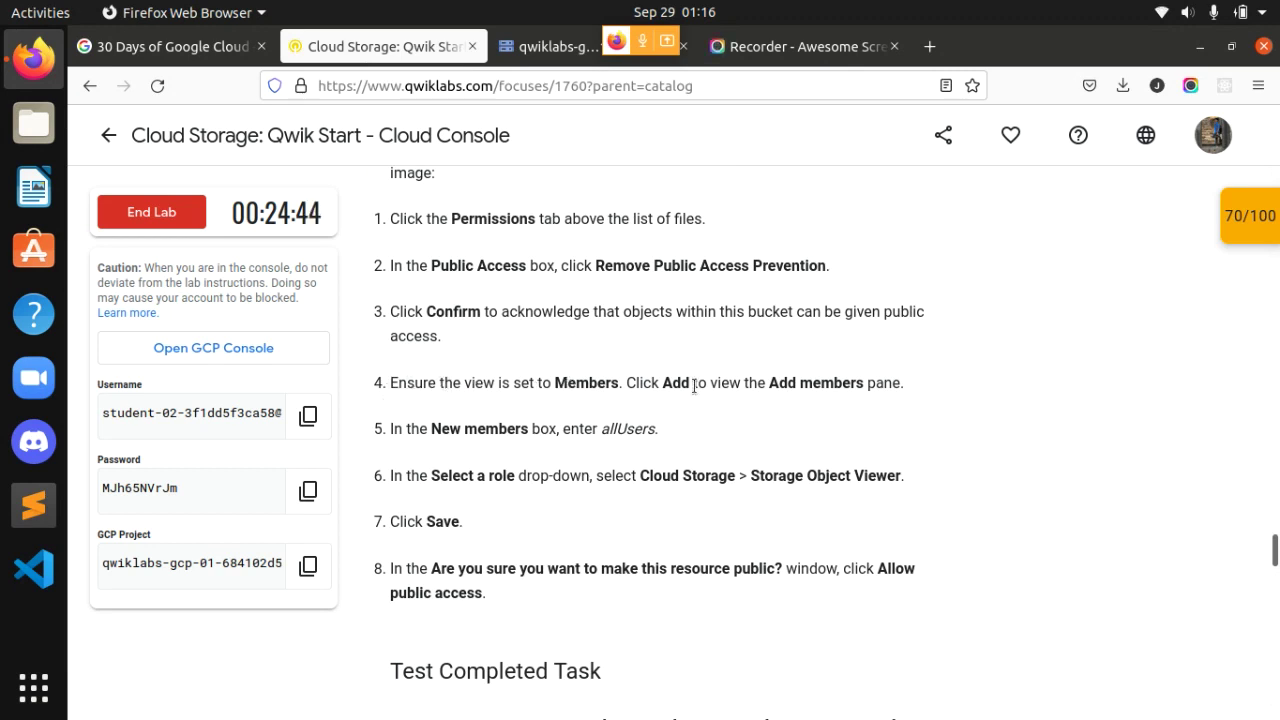
{"action": "left_click_drag", "start_coordinate": [622, 386], "coordinate": [908, 385]}
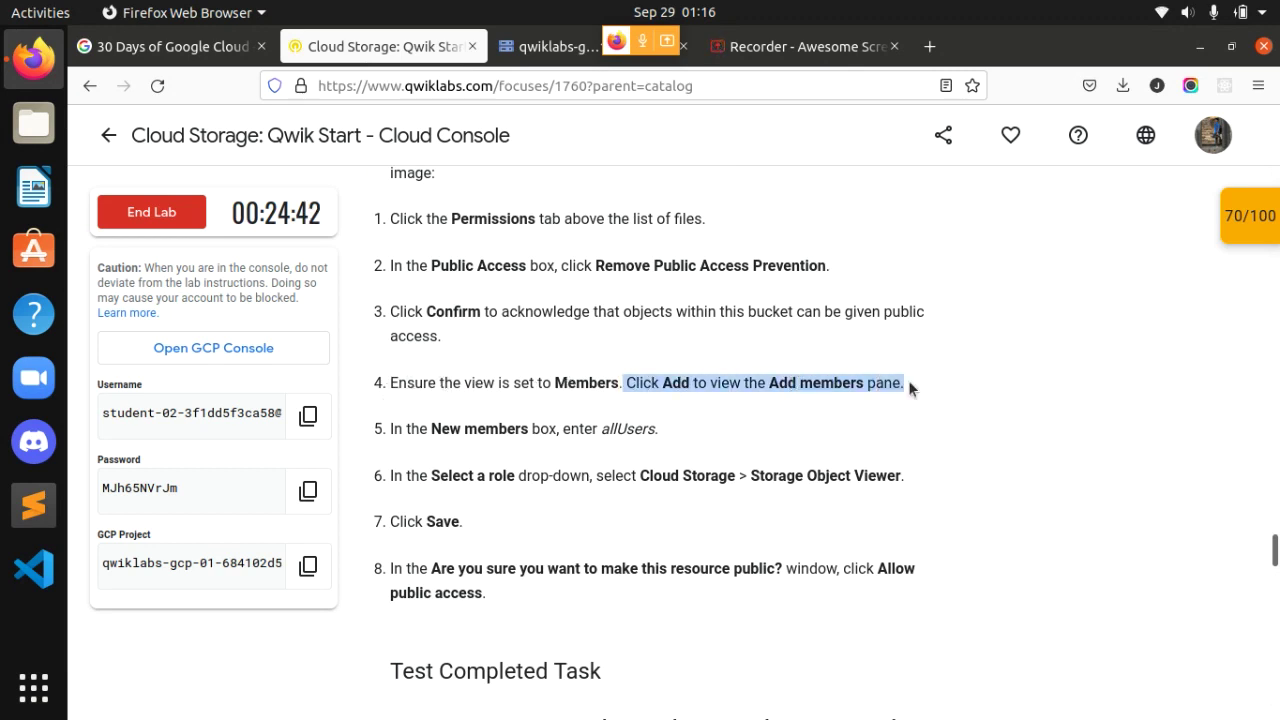
{"action": "left_click", "coordinate": [476, 427]}
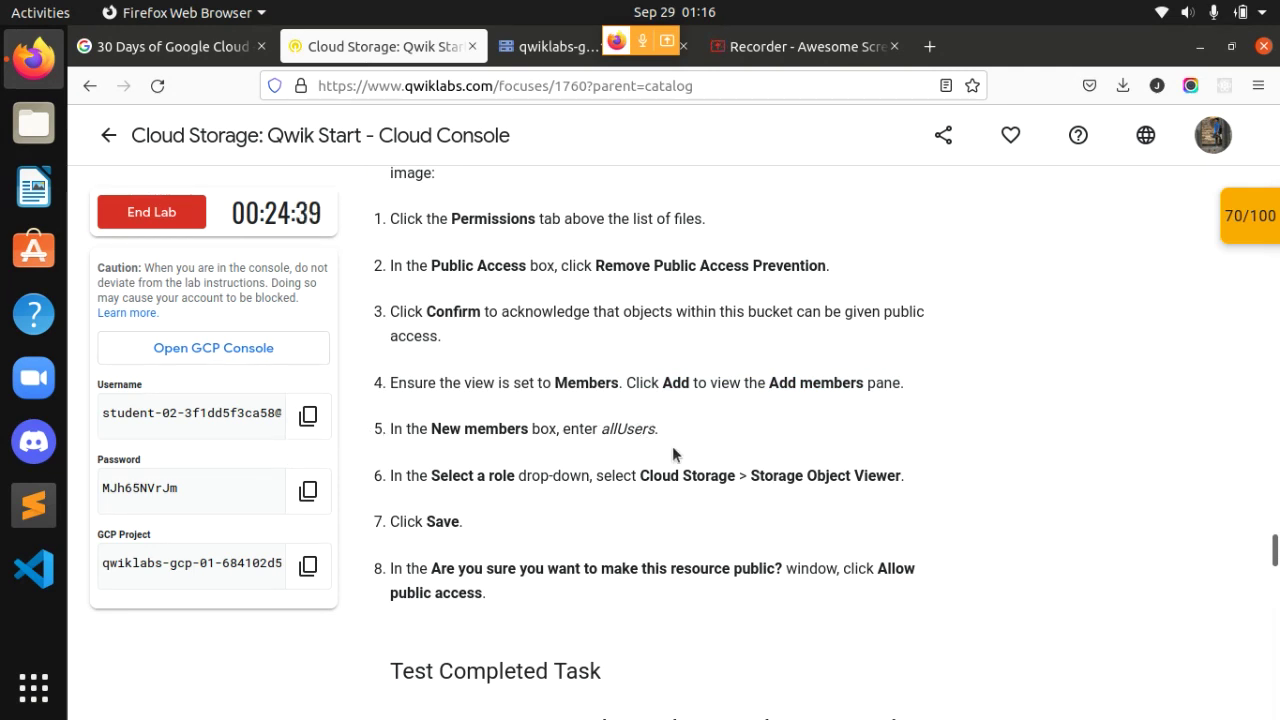
{"action": "left_click", "coordinate": [530, 50]}
{"action": "left_click", "coordinate": [451, 562]}
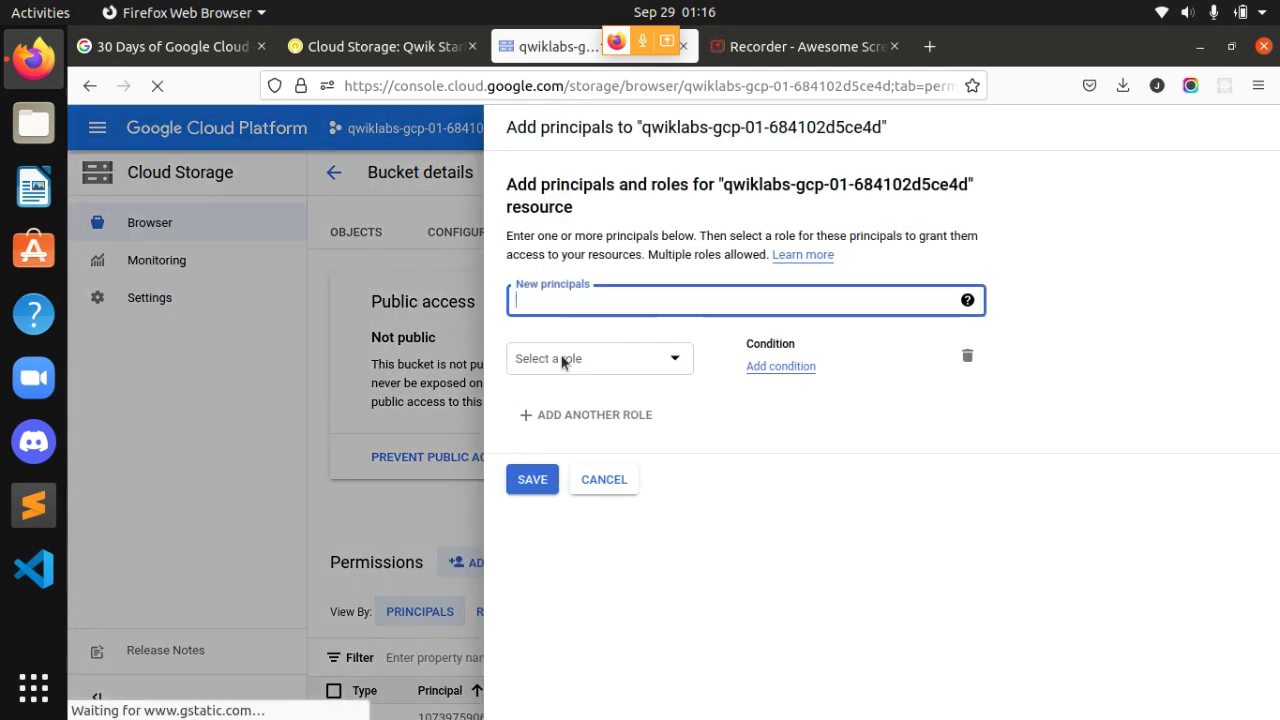
Step: Enter allUsers as the new principal for the bucket, as the lab instructions specify
{"action": "left_click", "coordinate": [376, 47]}
{"action": "left_click_drag", "start_coordinate": [601, 433], "coordinate": [646, 429]}
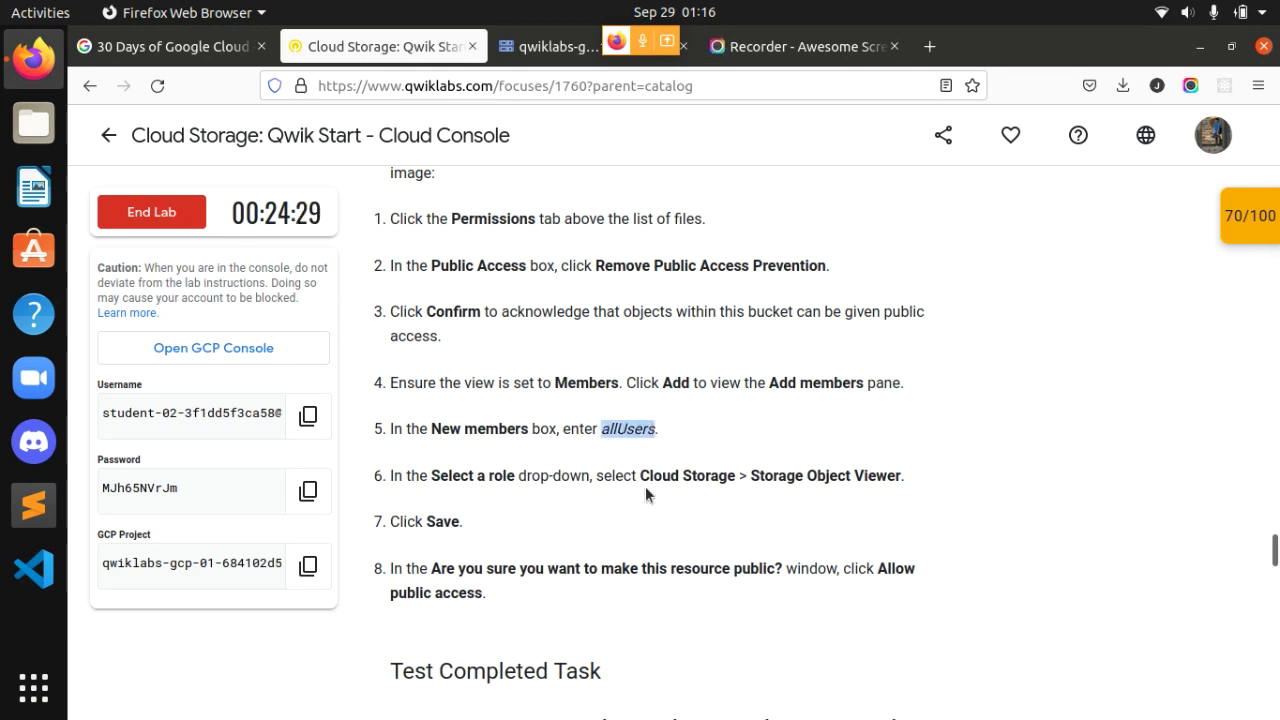
{"action": "left_click", "coordinate": [545, 46]}
{"action": "type", "text": "allUsers"}
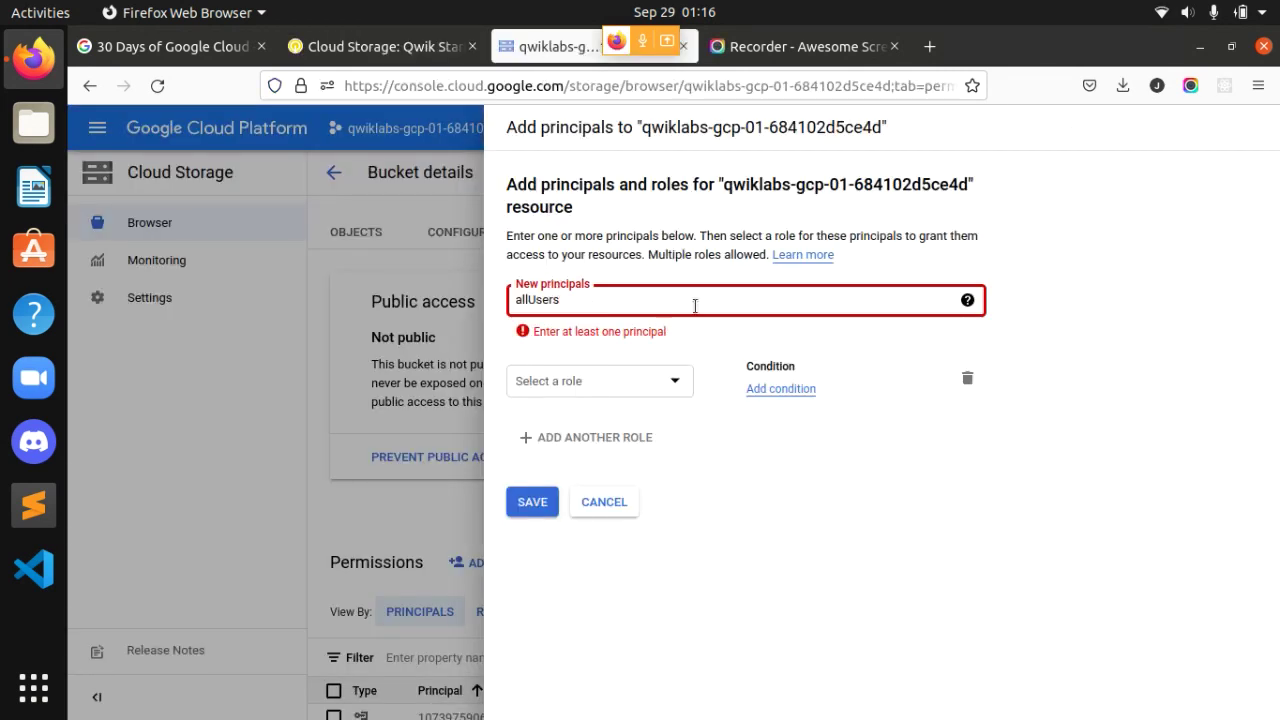
{"action": "key", "text": "Return"}
{"action": "left_click", "coordinate": [605, 330]}
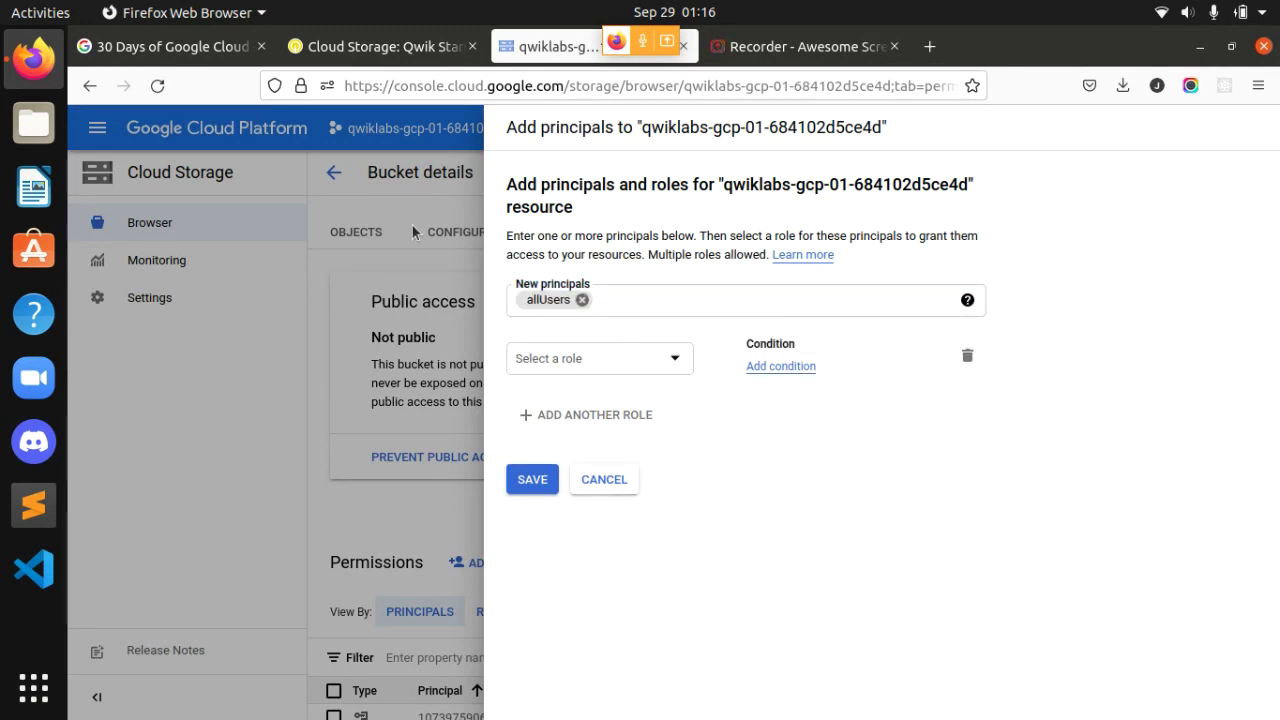
Step: Assign allUsers the Cloud Storage role Storage Object Viewer, save the permission and allow public access to the bucket
{"action": "left_click", "coordinate": [380, 47]}
{"action": "scroll", "coordinate": [530, 395], "scroll_direction": "down", "scroll_amount": 3}
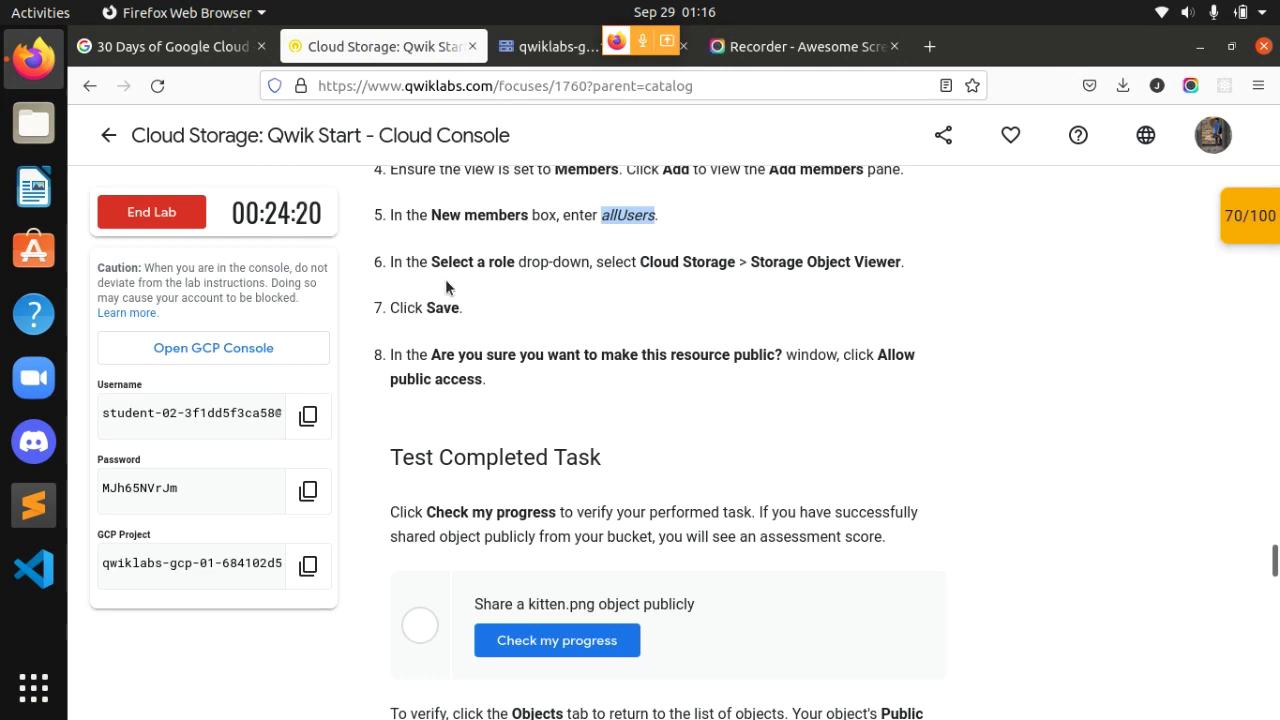
{"action": "left_click_drag", "start_coordinate": [640, 262], "coordinate": [905, 266]}
{"action": "left_click", "coordinate": [486, 337]}
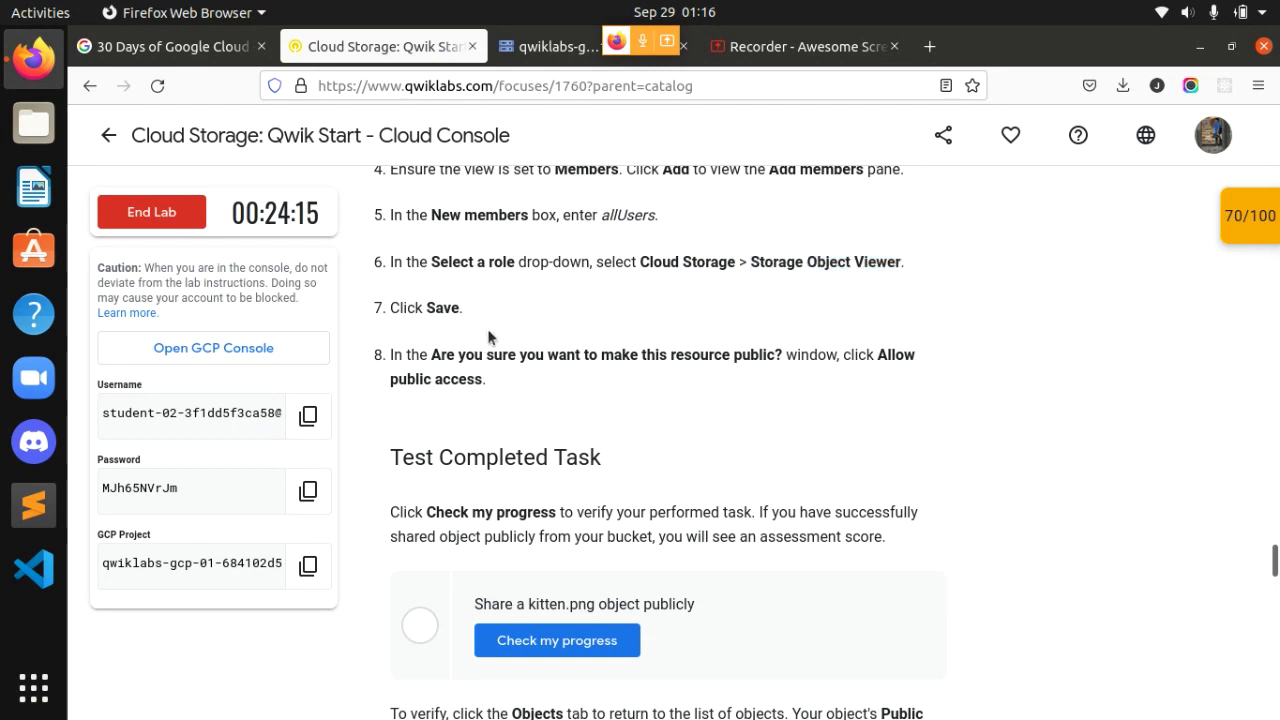
{"action": "left_click", "coordinate": [535, 52]}
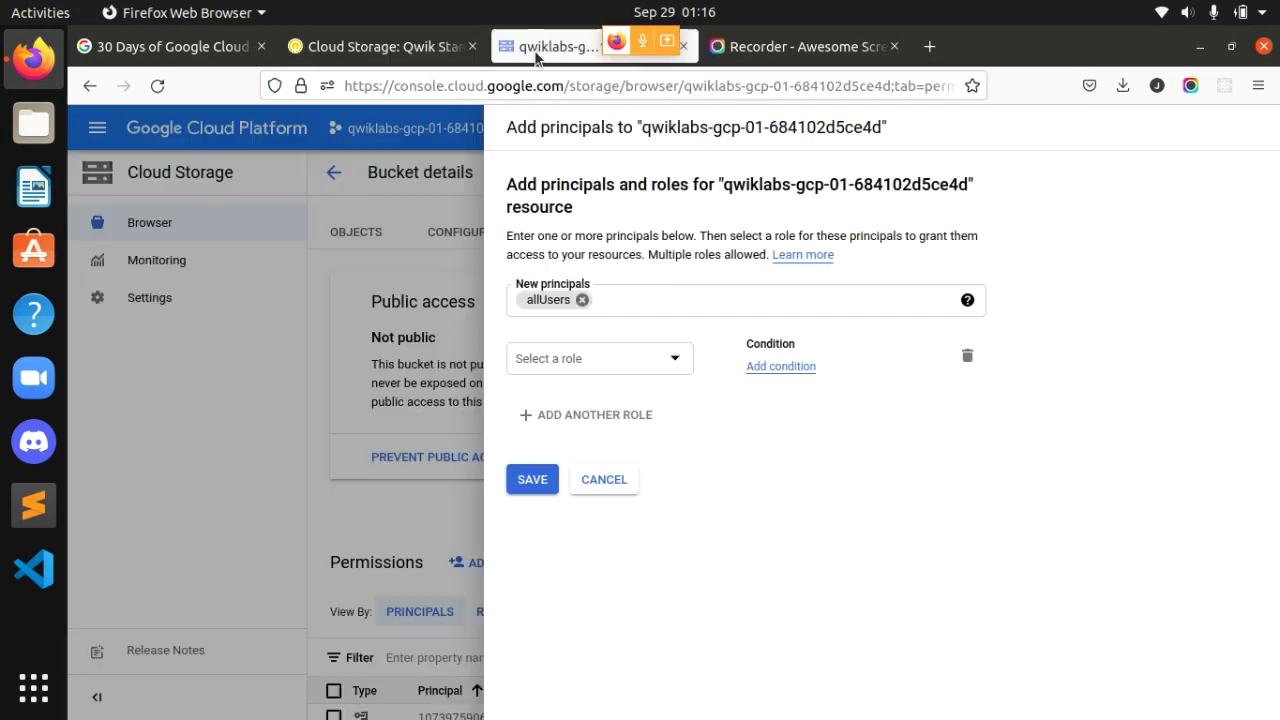
{"action": "left_click", "coordinate": [572, 357]}
{"action": "scroll", "coordinate": [676, 485], "scroll_direction": "down", "scroll_amount": 2}
{"action": "scroll", "coordinate": [674, 500], "scroll_direction": "down", "scroll_amount": 3}
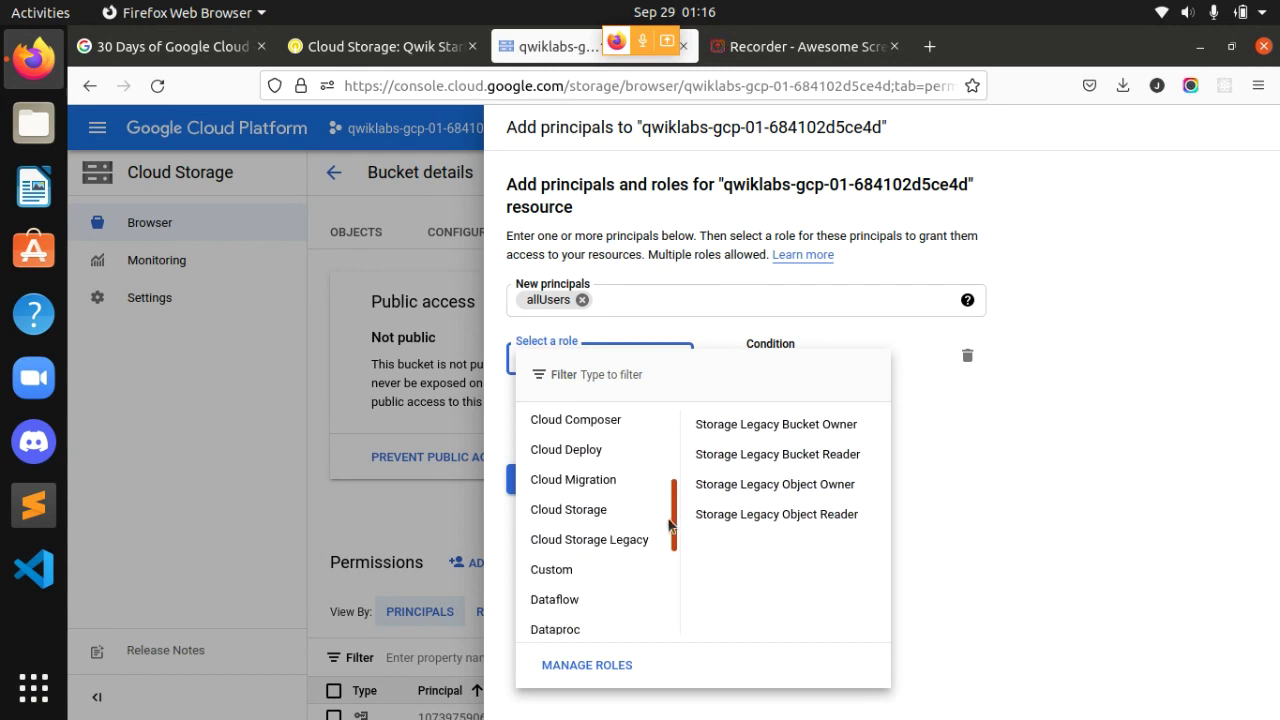
{"action": "scroll", "coordinate": [672, 520], "scroll_direction": "up", "scroll_amount": 3}
{"action": "left_click", "coordinate": [614, 540]}
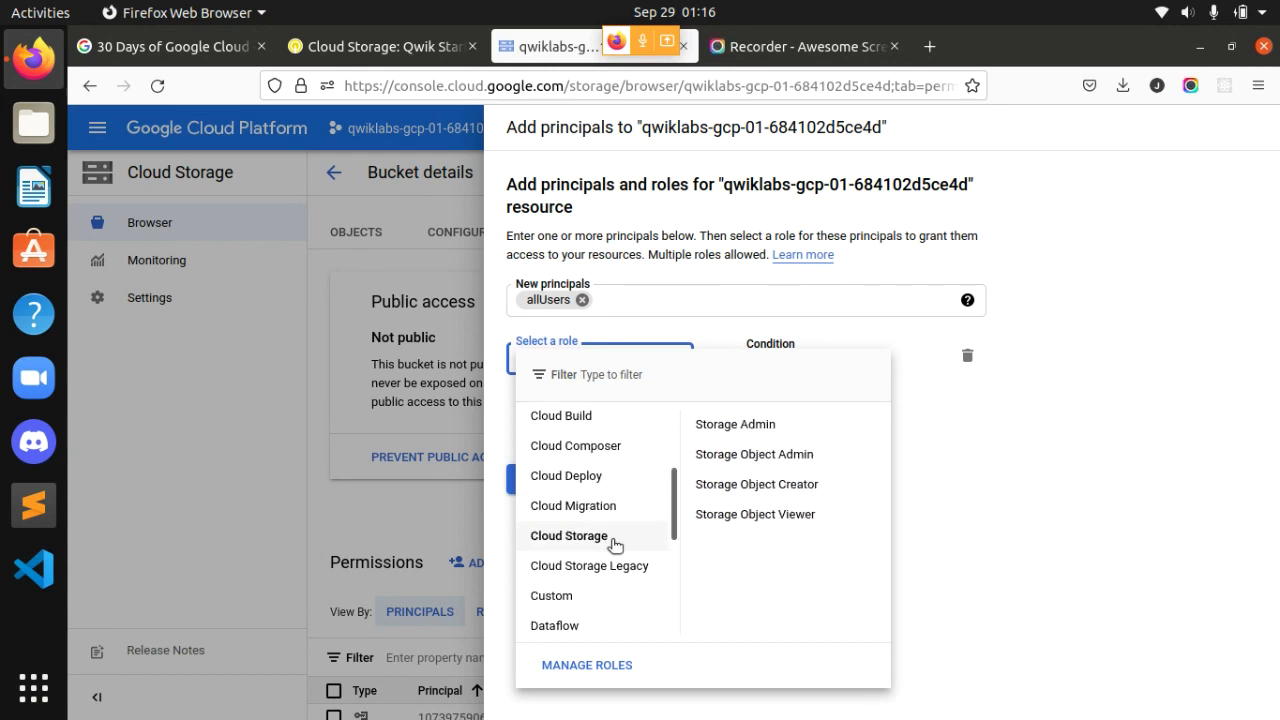
{"action": "left_click", "coordinate": [760, 514]}
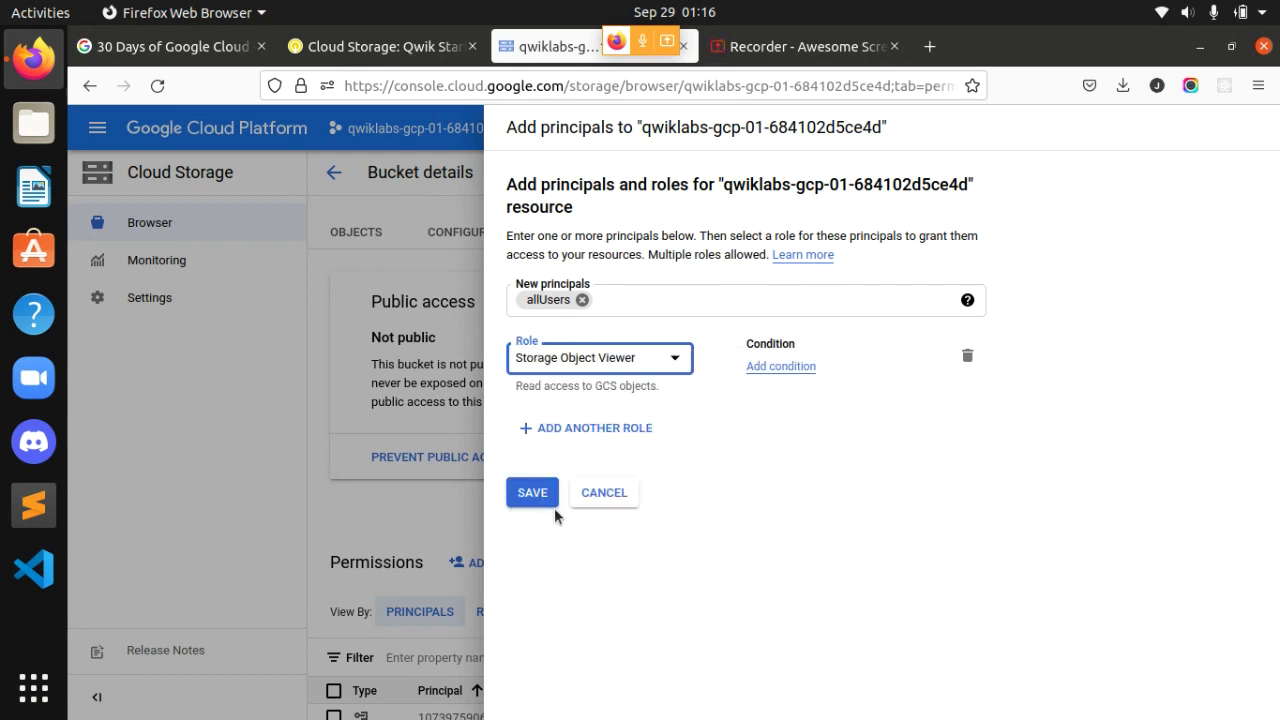
{"action": "left_click", "coordinate": [533, 493]}
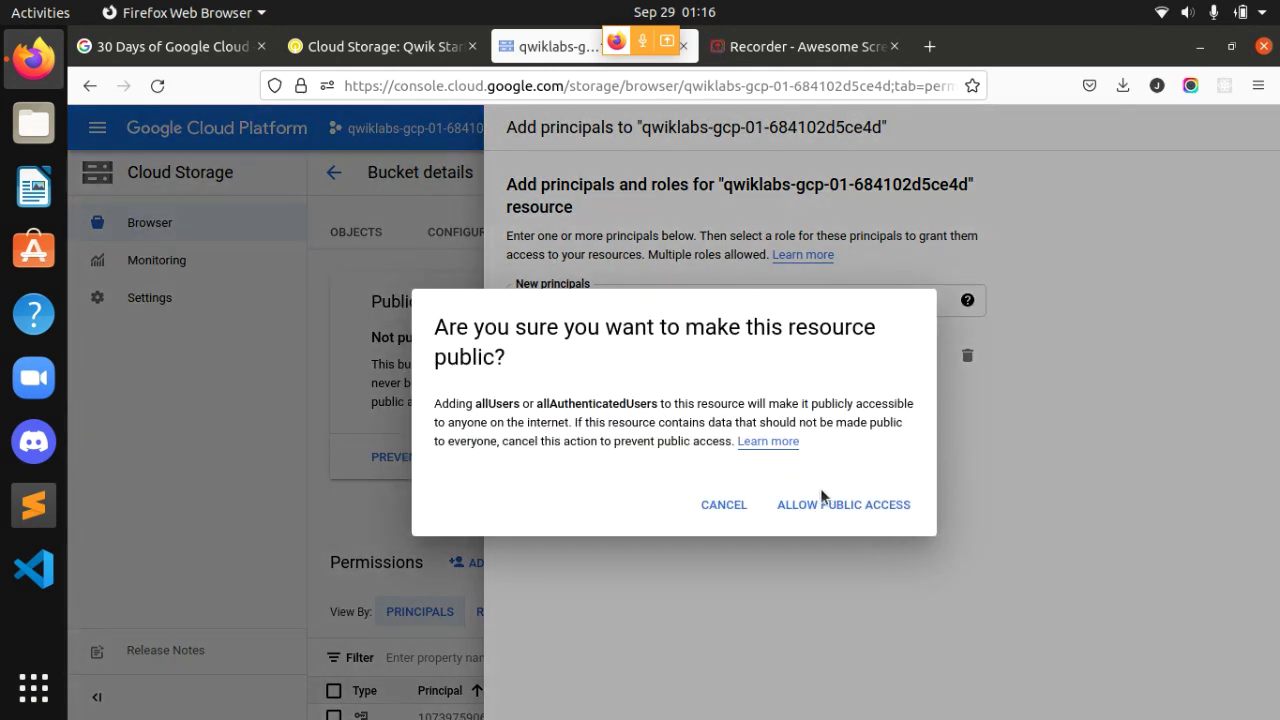
{"action": "left_click", "coordinate": [828, 501]}
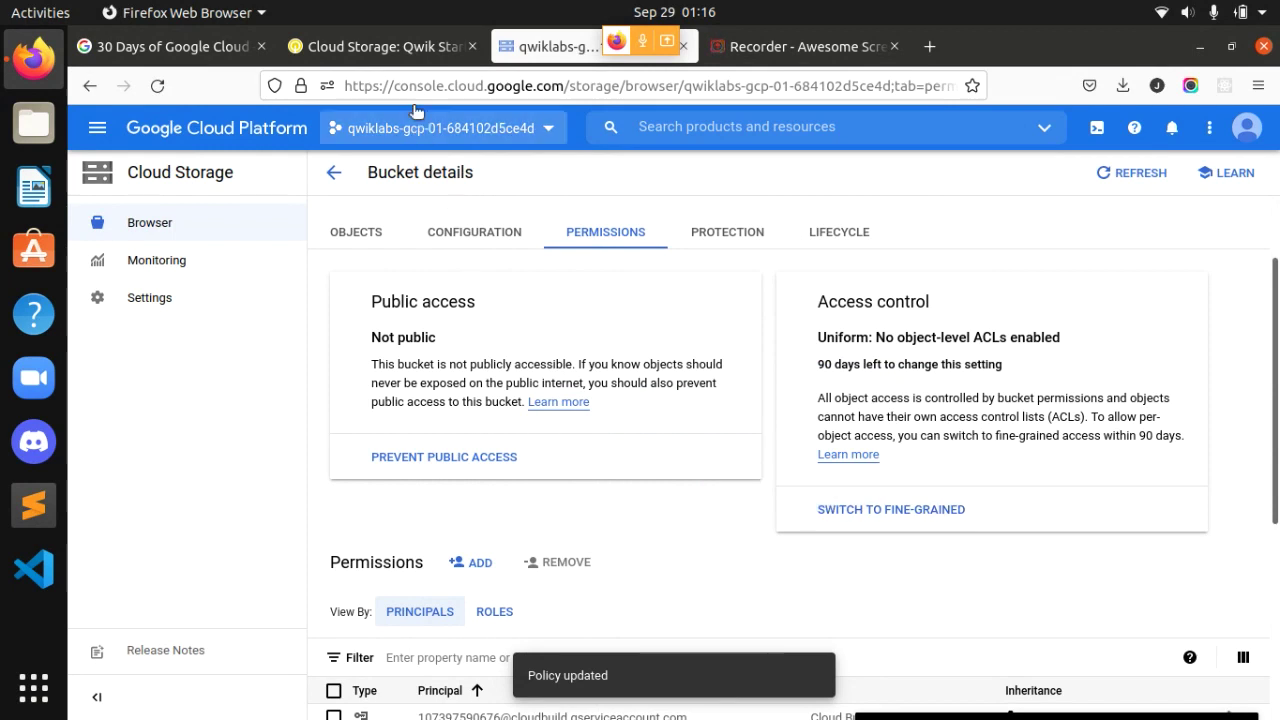
Step: Return to the lab instructions and check progress on the "Share a kitten.png object publicly" task
{"action": "left_click", "coordinate": [370, 43]}
{"action": "left_click_drag", "start_coordinate": [395, 355], "coordinate": [460, 374]}
{"action": "scroll", "coordinate": [674, 508], "scroll_direction": "up", "scroll_amount": 4}
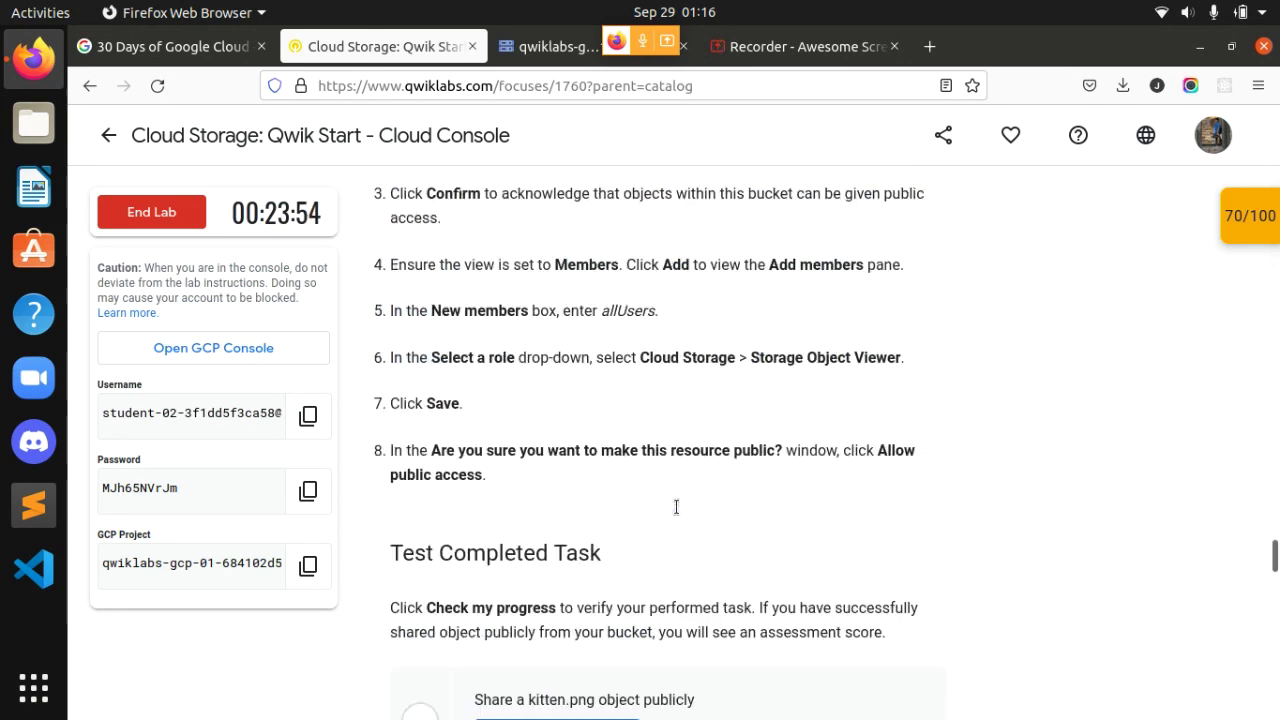
{"action": "left_click_drag", "start_coordinate": [1274, 558], "coordinate": [1274, 579]}
{"action": "left_click", "coordinate": [608, 470]}
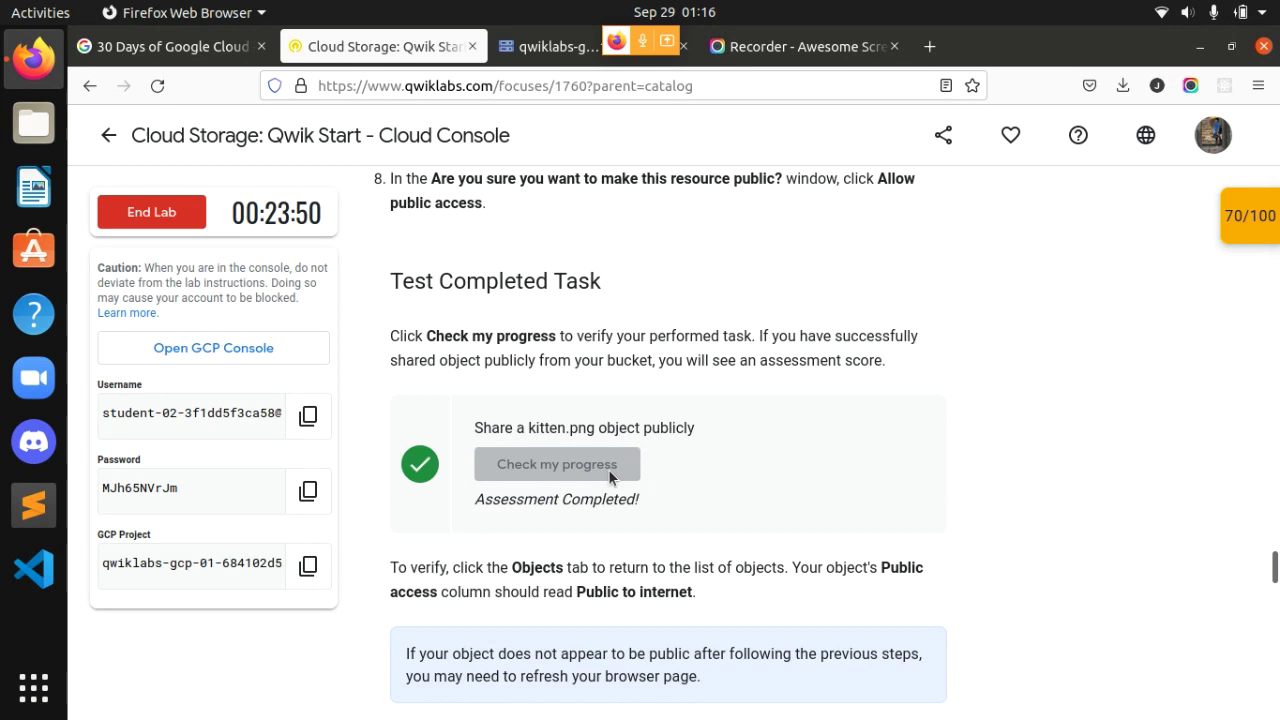
Step: Go through the rest of the lab page to the Congratulations section, then end the lab and confirm
{"action": "left_click_drag", "start_coordinate": [1268, 579], "coordinate": [1255, 671]}
{"action": "scroll", "coordinate": [1255, 671], "scroll_direction": "down", "scroll_amount": 1}
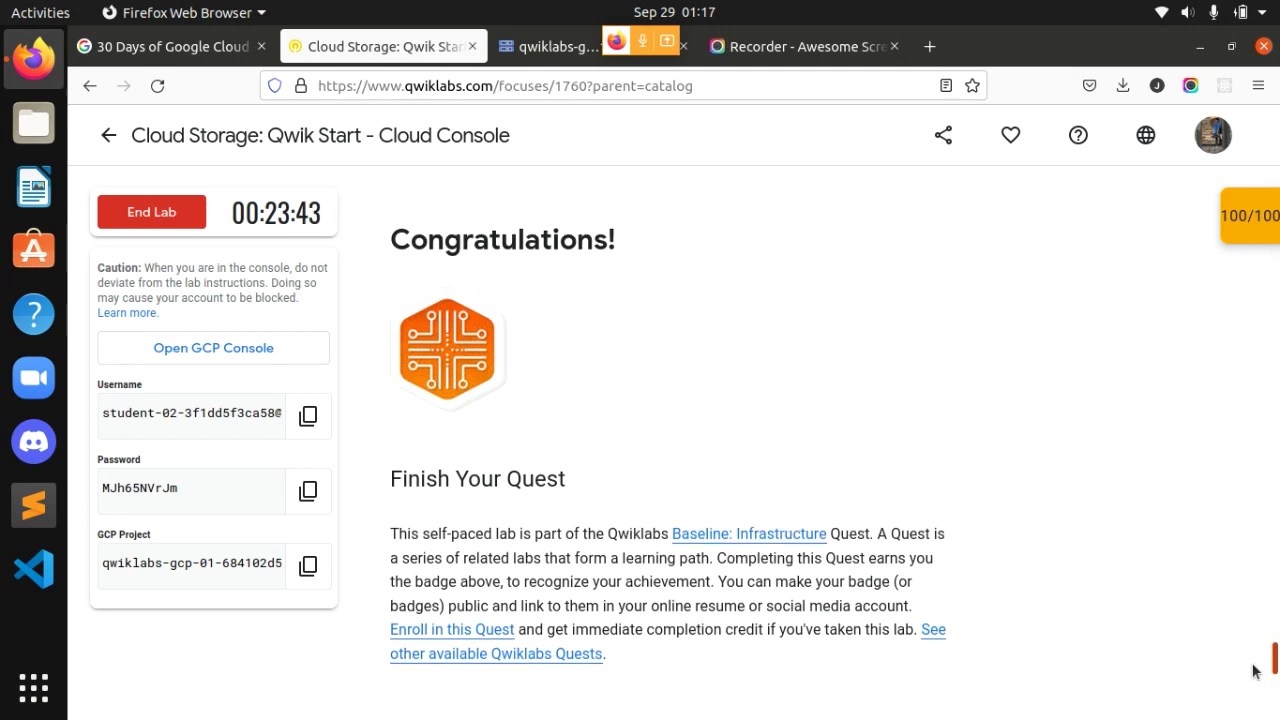
{"action": "left_click", "coordinate": [541, 46]}
{"action": "left_click", "coordinate": [375, 42]}
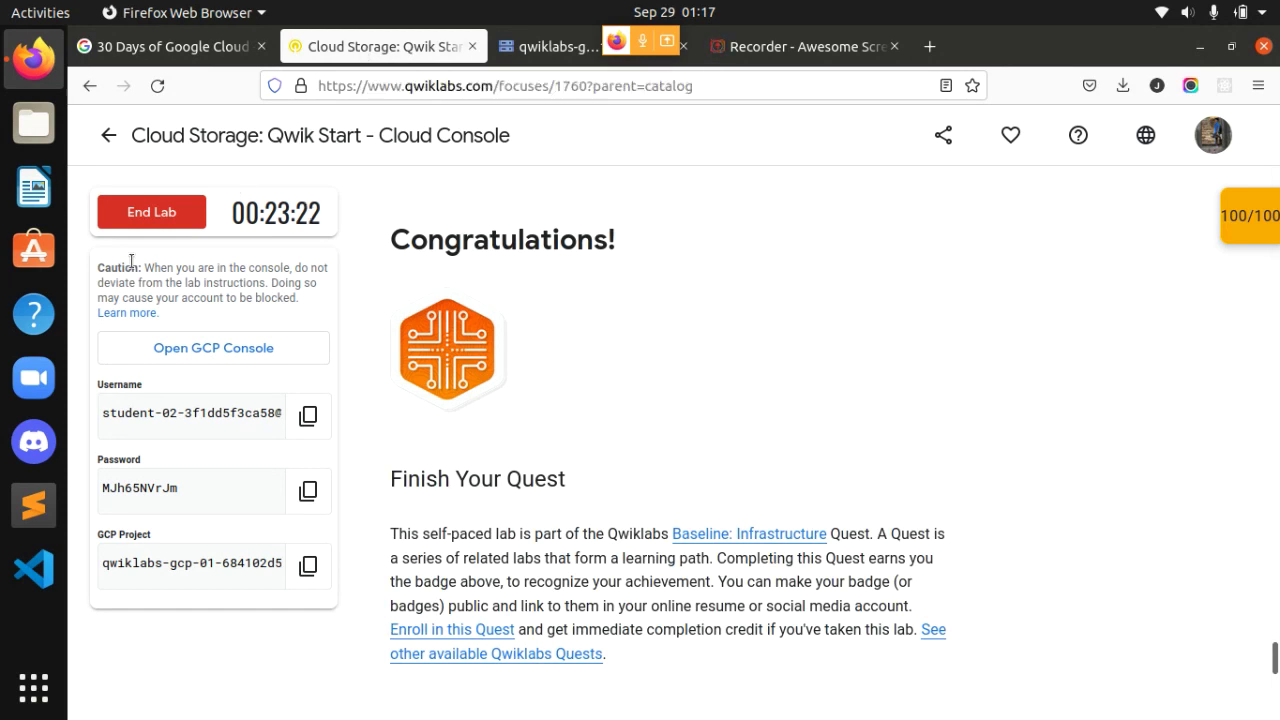
{"action": "left_click", "coordinate": [165, 218]}
{"action": "left_click", "coordinate": [840, 486]}
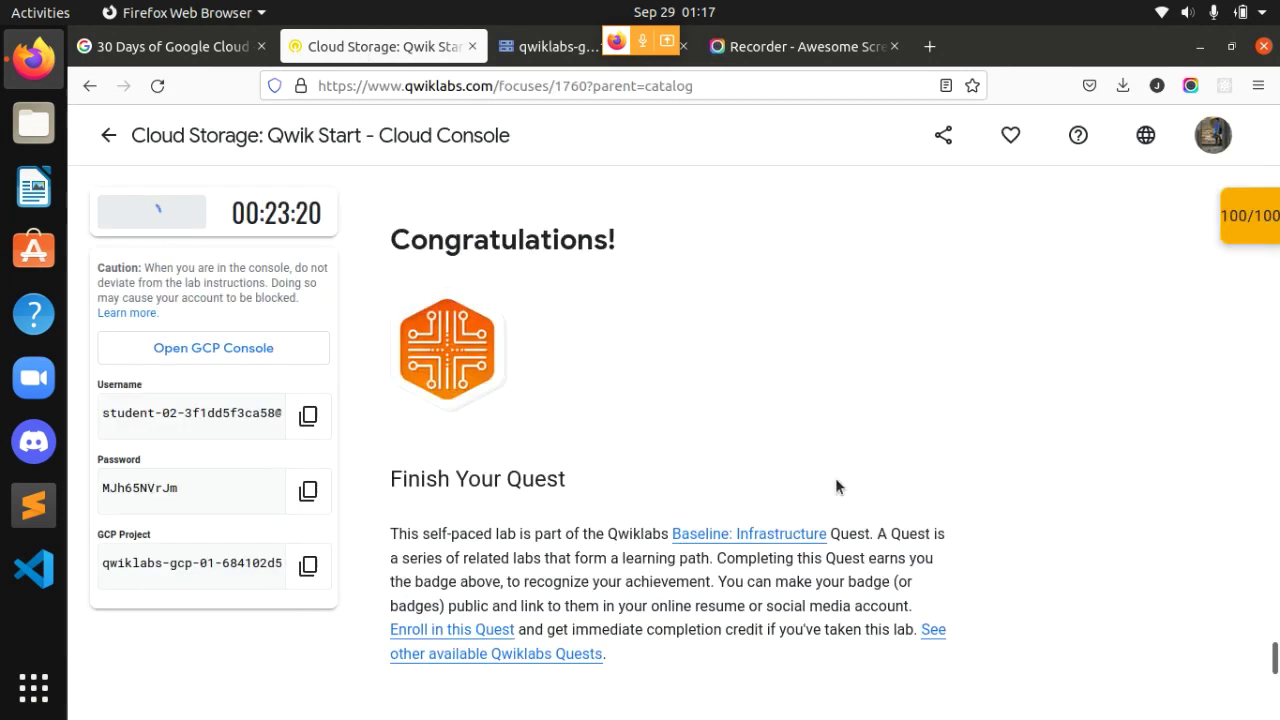